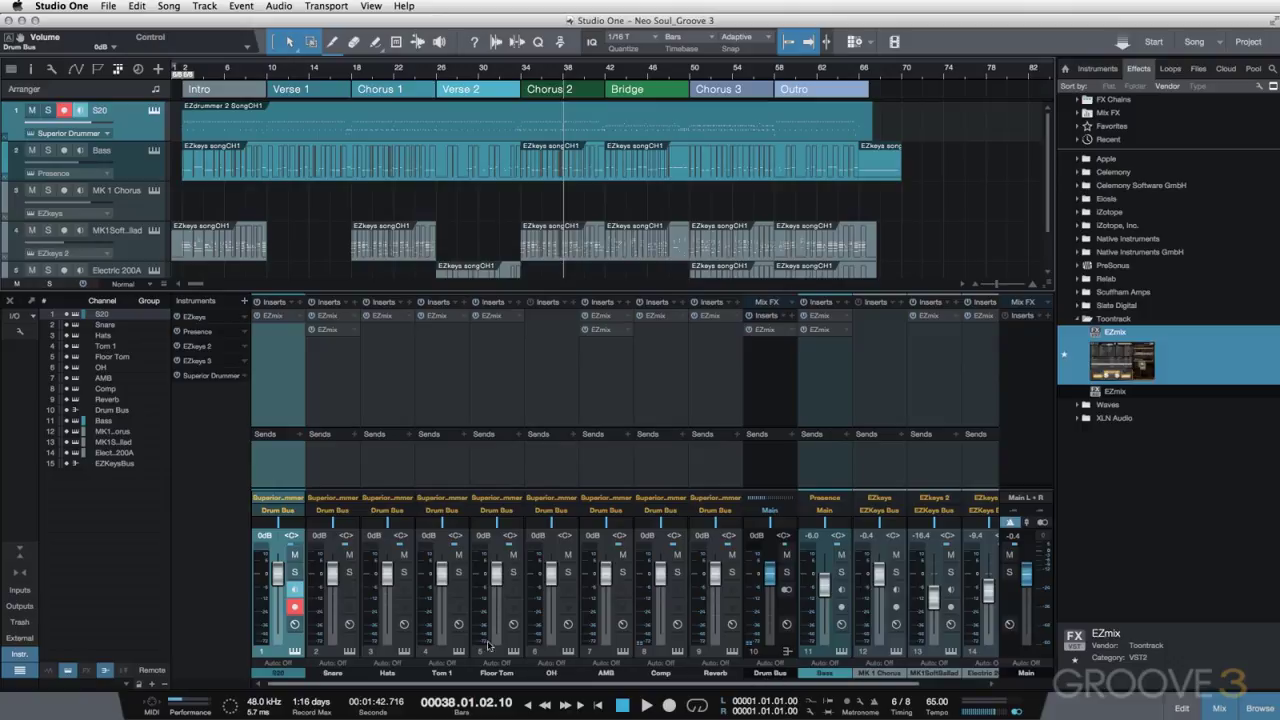
Create a new bus from the first drum channel's send and name it Para Comp.
{"action": "left_click", "coordinate": [297, 438]}
{"action": "left_click", "coordinate": [349, 473]}
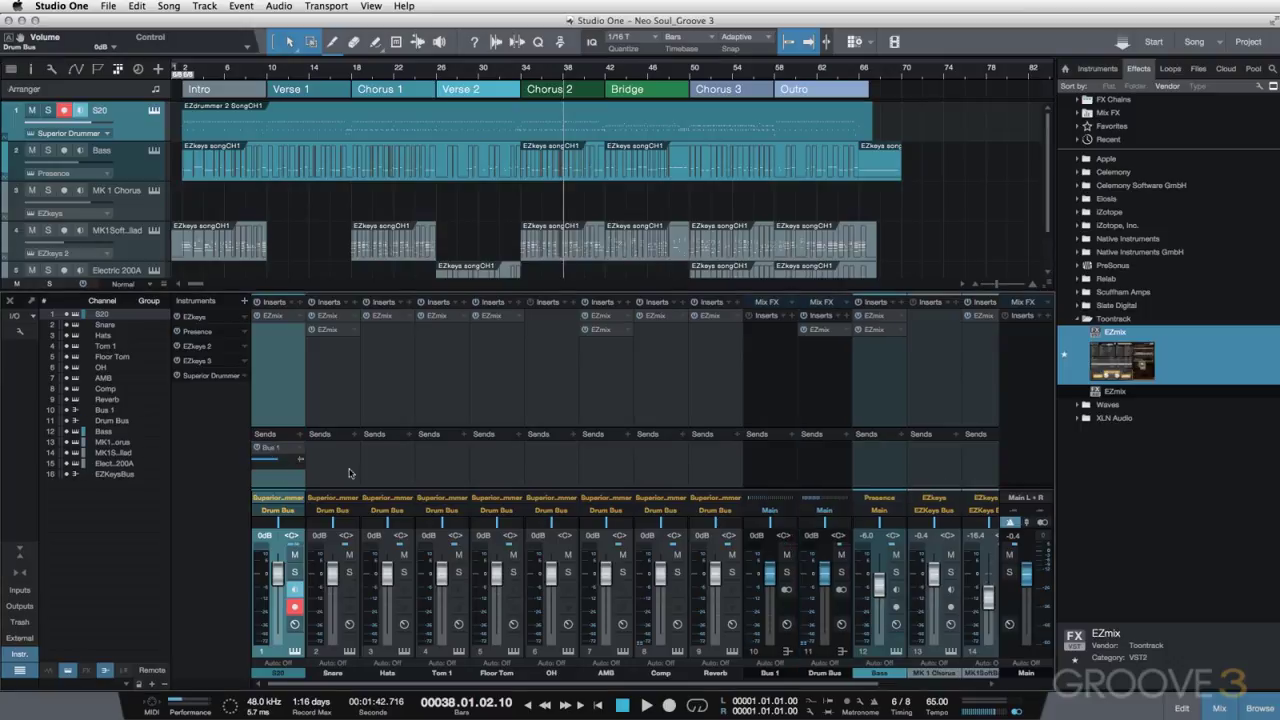
{"action": "left_click", "coordinate": [770, 673]}
{"action": "type", "text": "Pars Comp"}
{"action": "key", "text": "Return"}
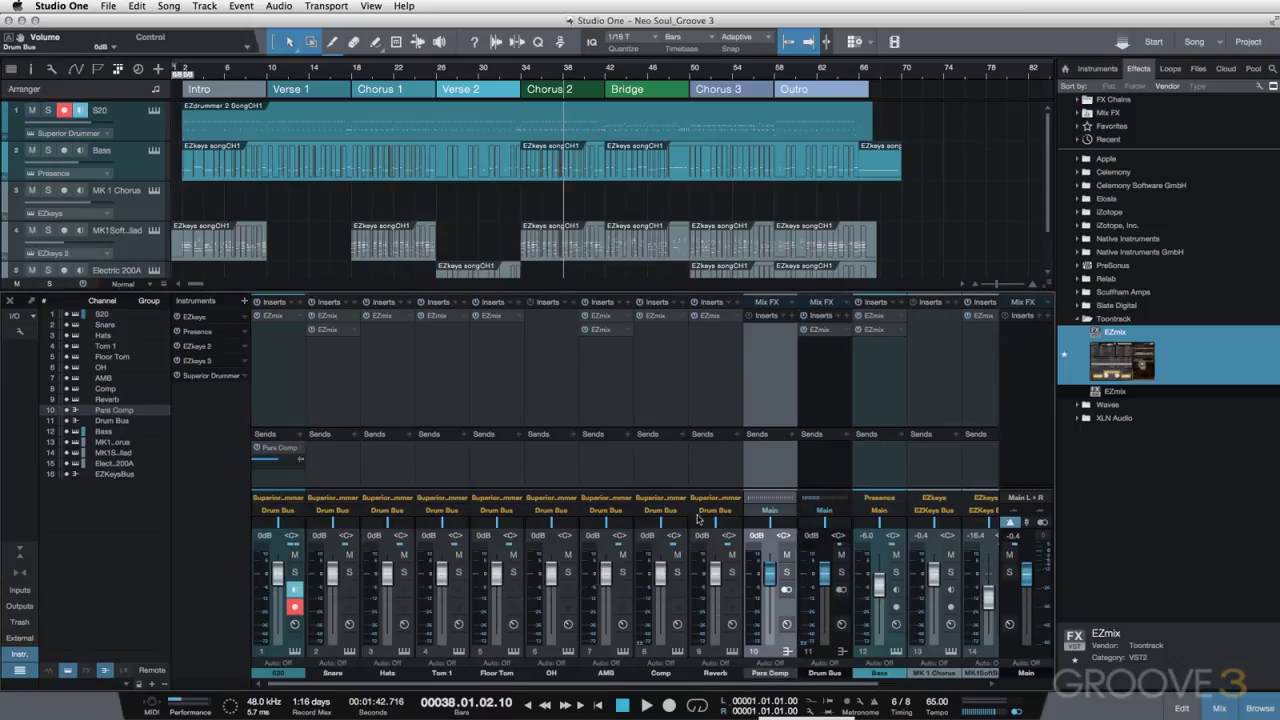
Add Para Comp sends on the remaining drum channels and solo the Para Comp bus.
{"action": "left_click", "coordinate": [352, 448]}
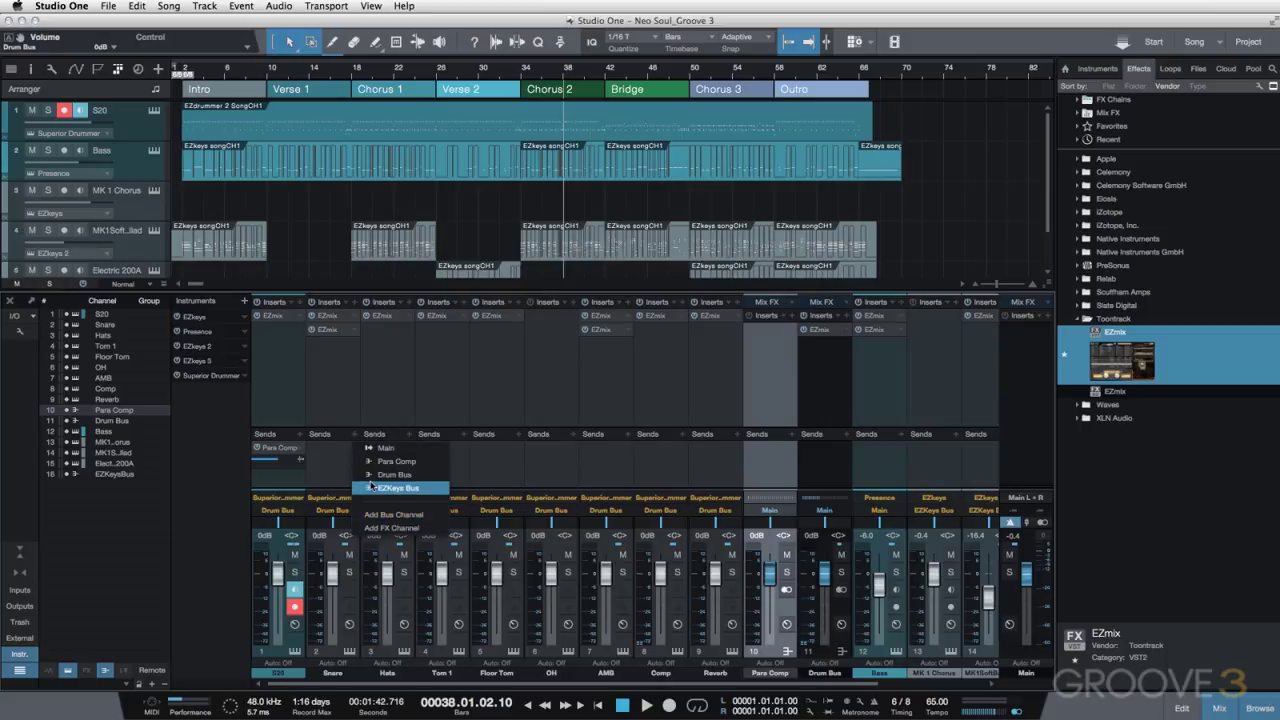
{"action": "left_click", "coordinate": [382, 461]}
{"action": "left_click", "coordinate": [406, 447]}
{"action": "left_click", "coordinate": [422, 461]}
{"action": "left_click", "coordinate": [461, 448]}
{"action": "left_click", "coordinate": [476, 461]}
{"action": "left_click", "coordinate": [516, 448]}
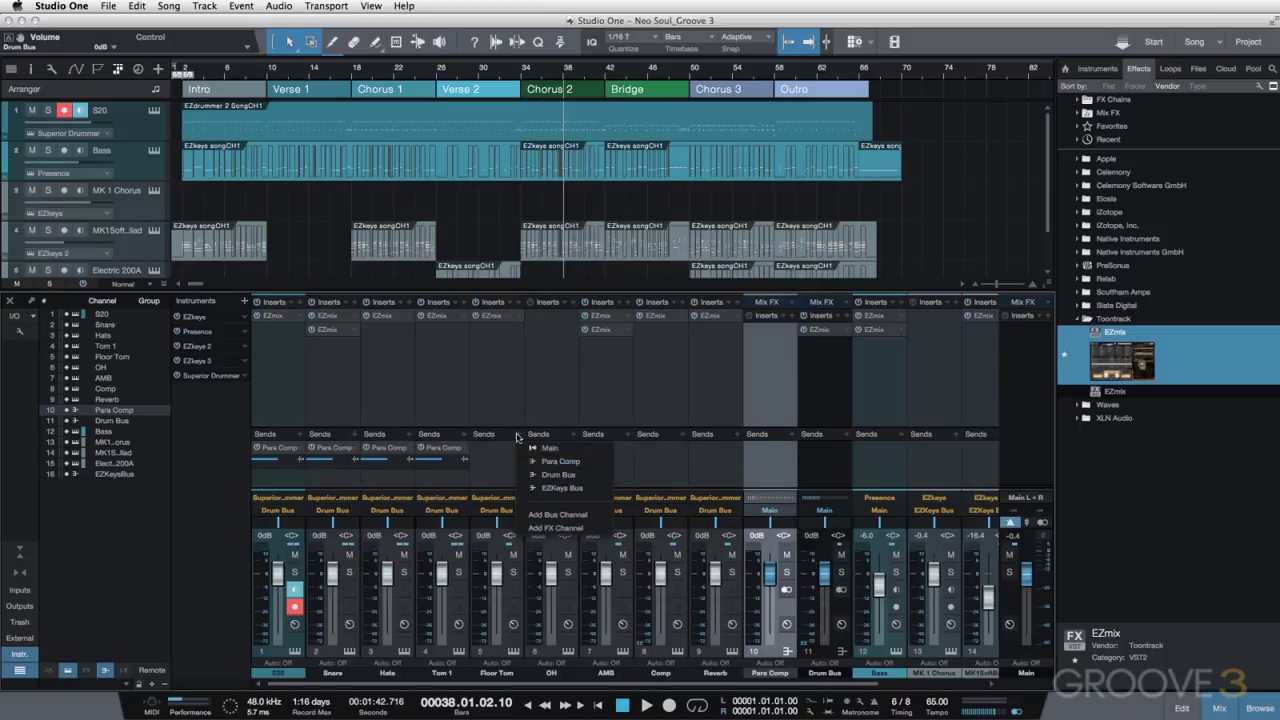
{"action": "left_click", "coordinate": [531, 461]}
{"action": "left_click_drag", "start_coordinate": [520, 448], "coordinate": [740, 418]}
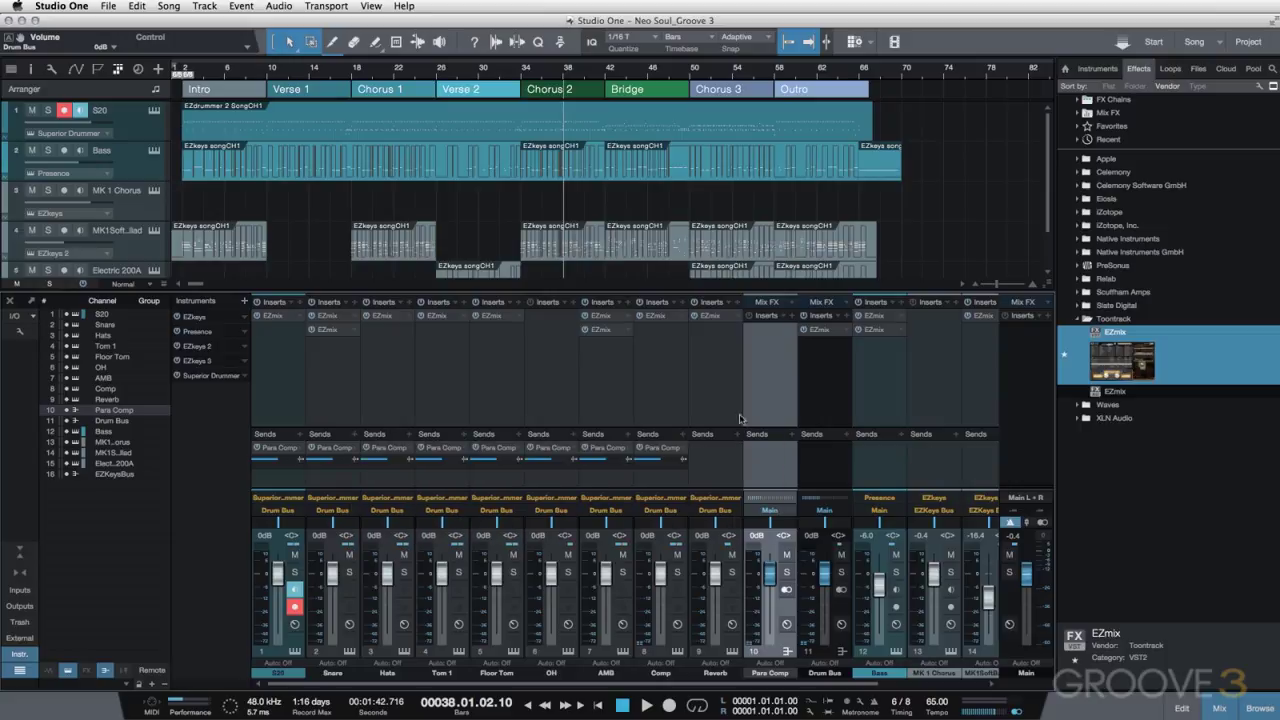
{"action": "left_click", "coordinate": [841, 572]}
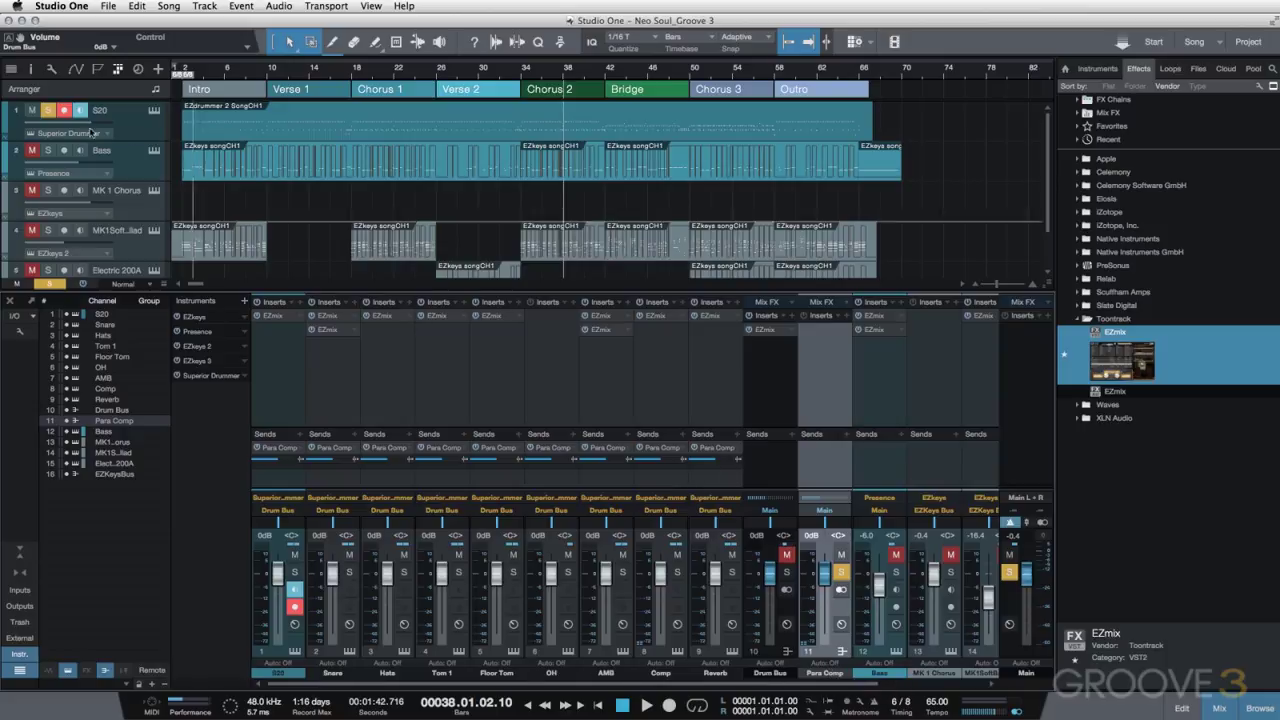
Play from the start of Verse 2 and change the solo state to compare the drum buses.
{"action": "left_click", "coordinate": [437, 75]}
{"action": "key", "text": "space"}
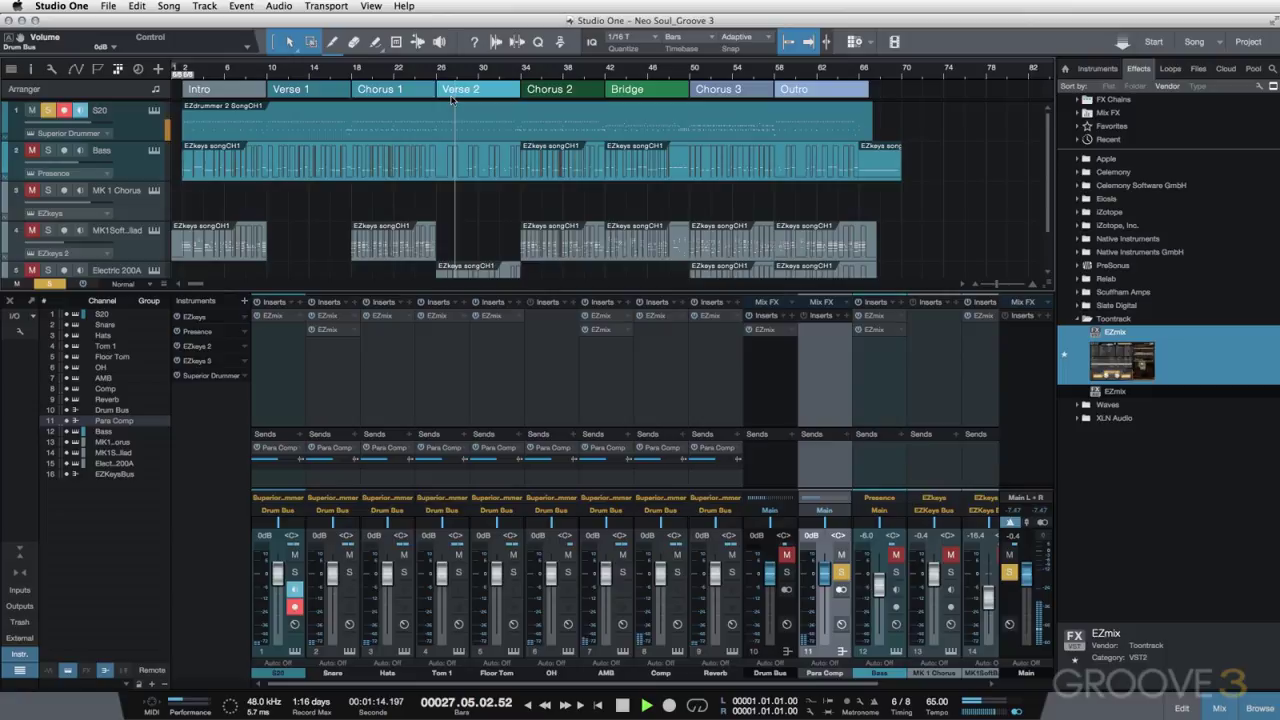
{"action": "left_click", "coordinate": [787, 572]}
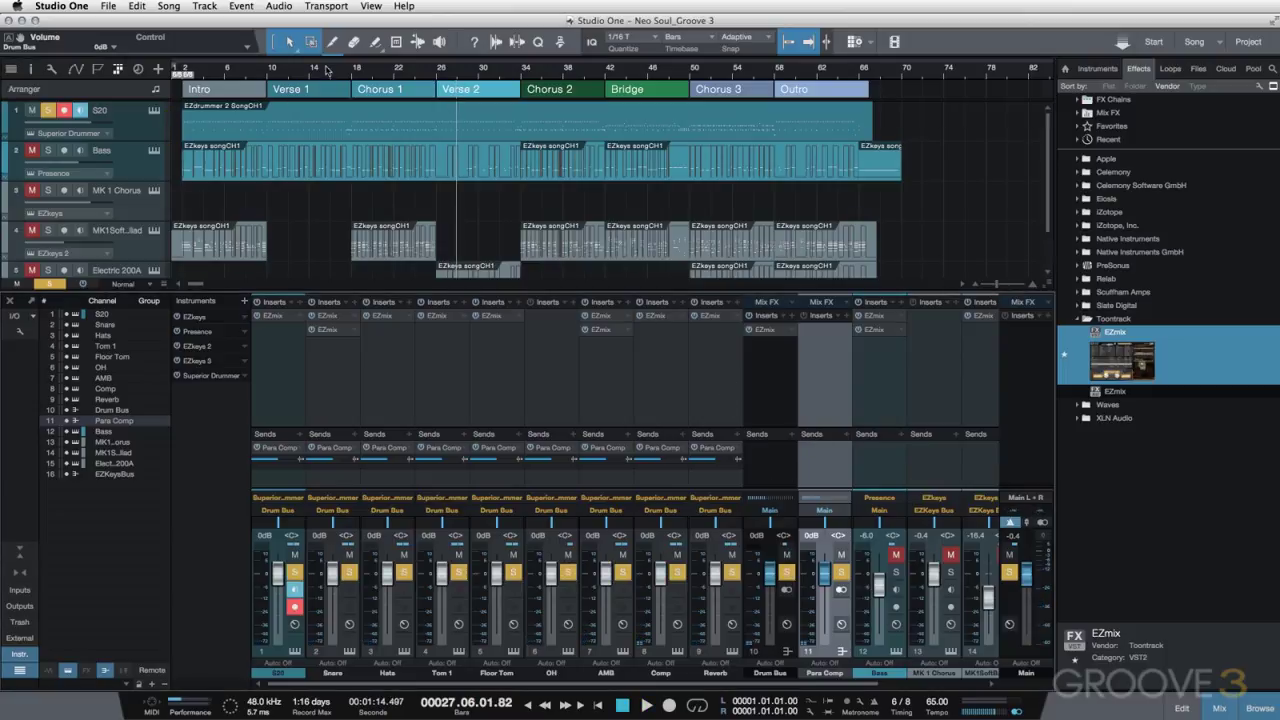
Replay from Verse 2, drop the Para Comp fader to -19 dB, then reset it to 0 dB.
{"action": "left_click", "coordinate": [440, 78]}
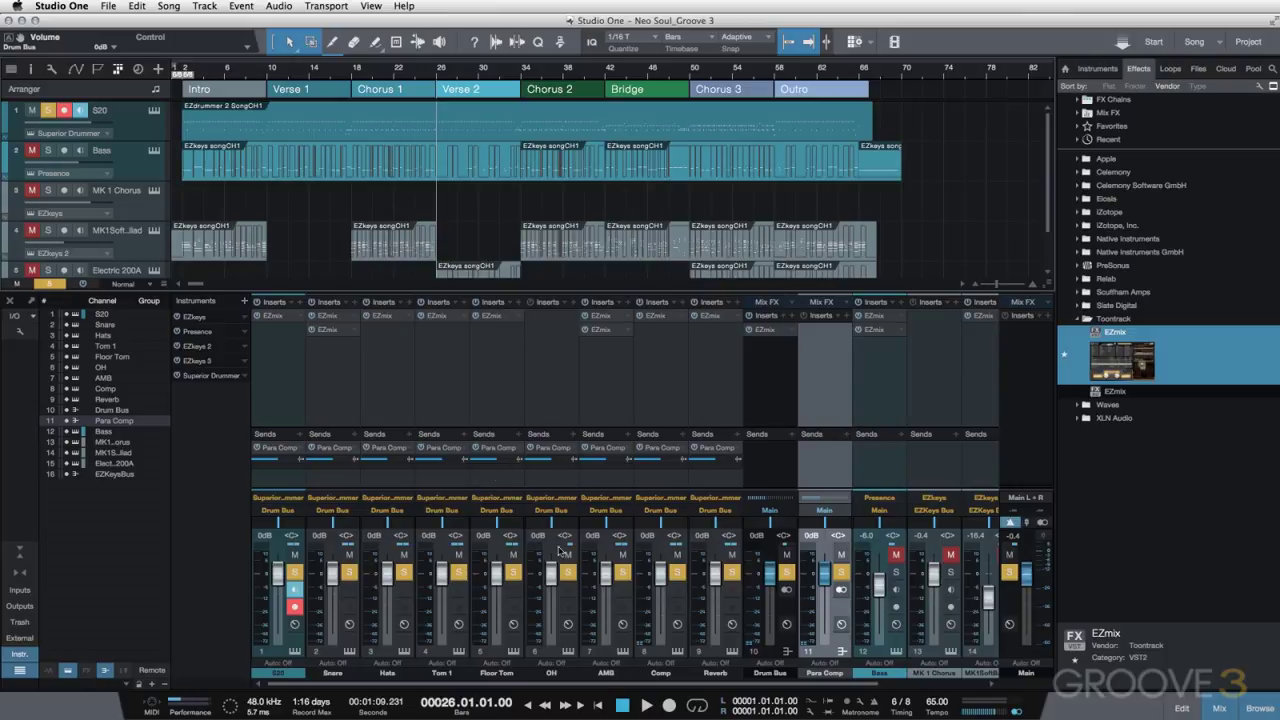
{"action": "key", "text": "space"}
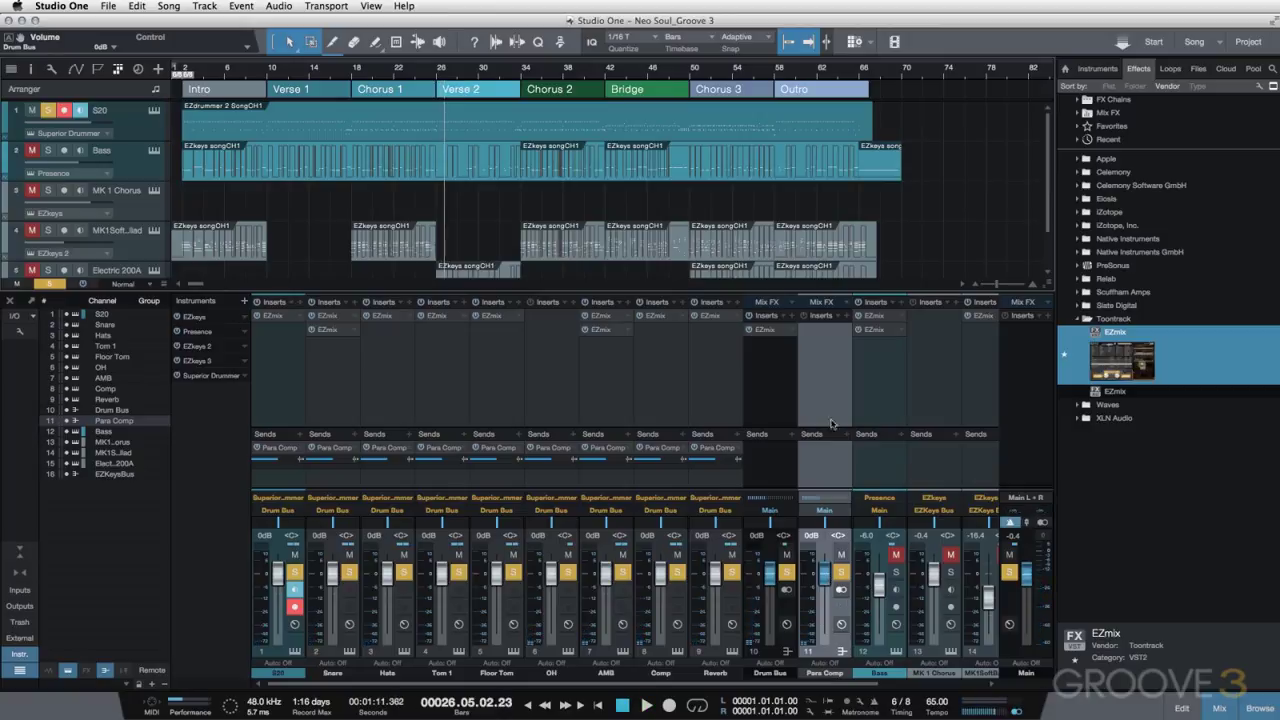
{"action": "left_click_drag", "start_coordinate": [824, 572], "coordinate": [824, 604]}
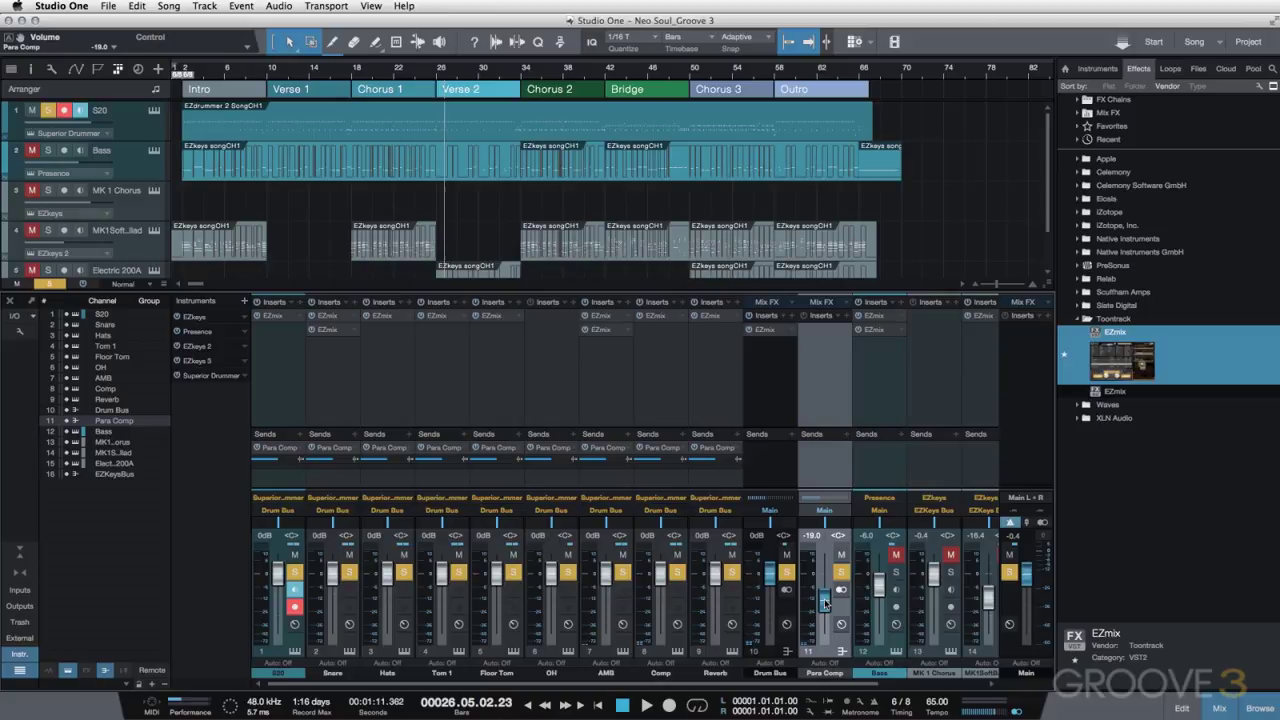
{"action": "left_click", "coordinate": [824, 604], "text": "alt"}
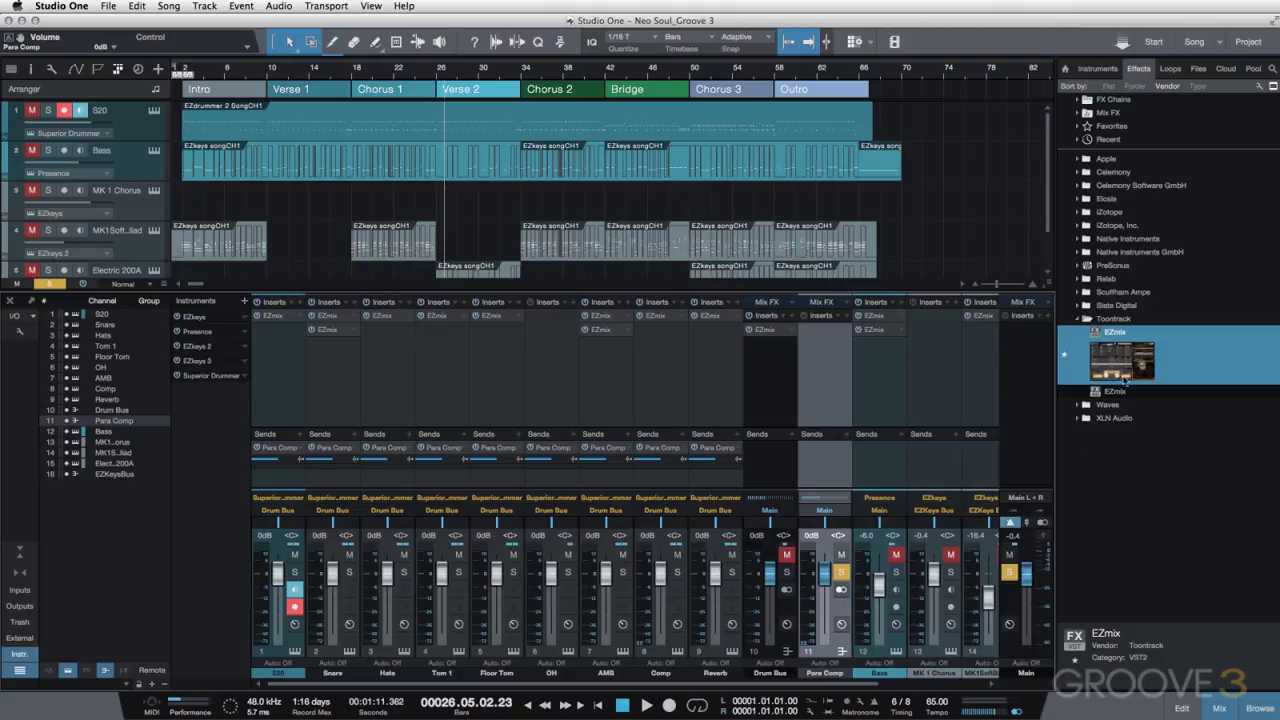
Insert EZmix on Para Comp and load the Neil Dorfsman Drums preset 'Parallel Drum Bus'.
{"action": "left_click_drag", "start_coordinate": [1120, 360], "coordinate": [830, 368]}
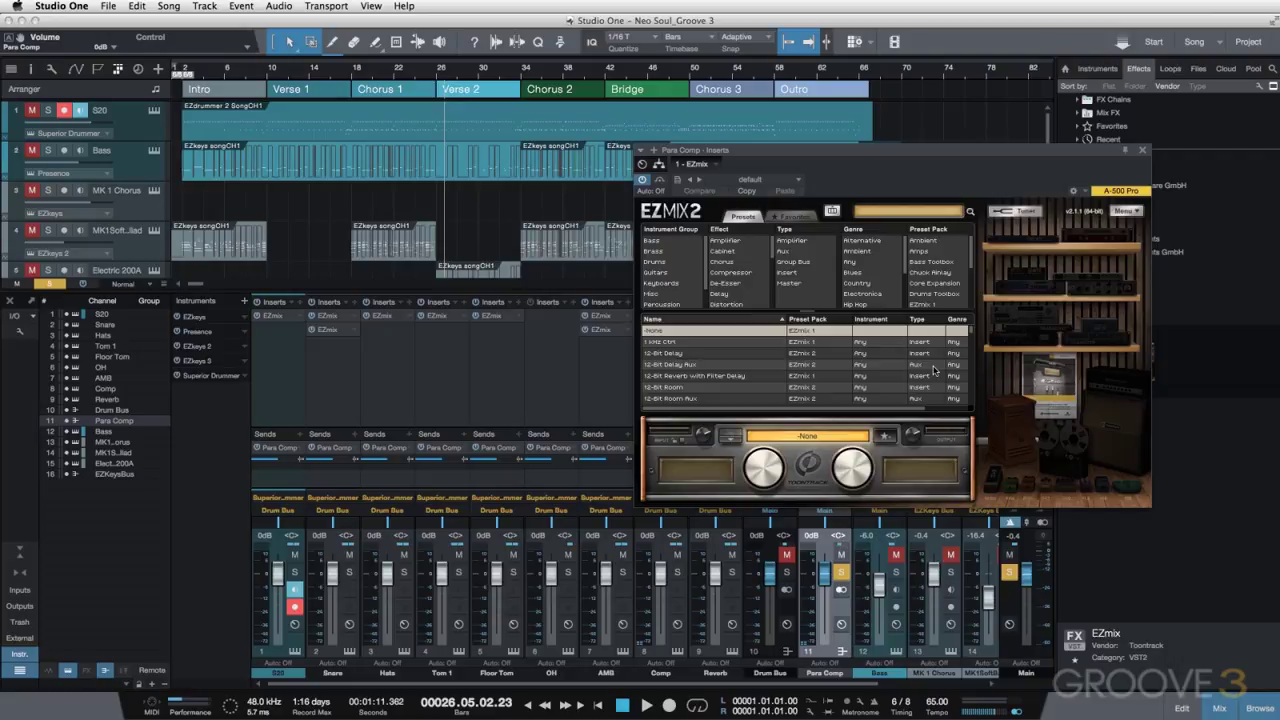
{"action": "scroll", "coordinate": [936, 289], "scroll_direction": "down", "scroll_amount": 3}
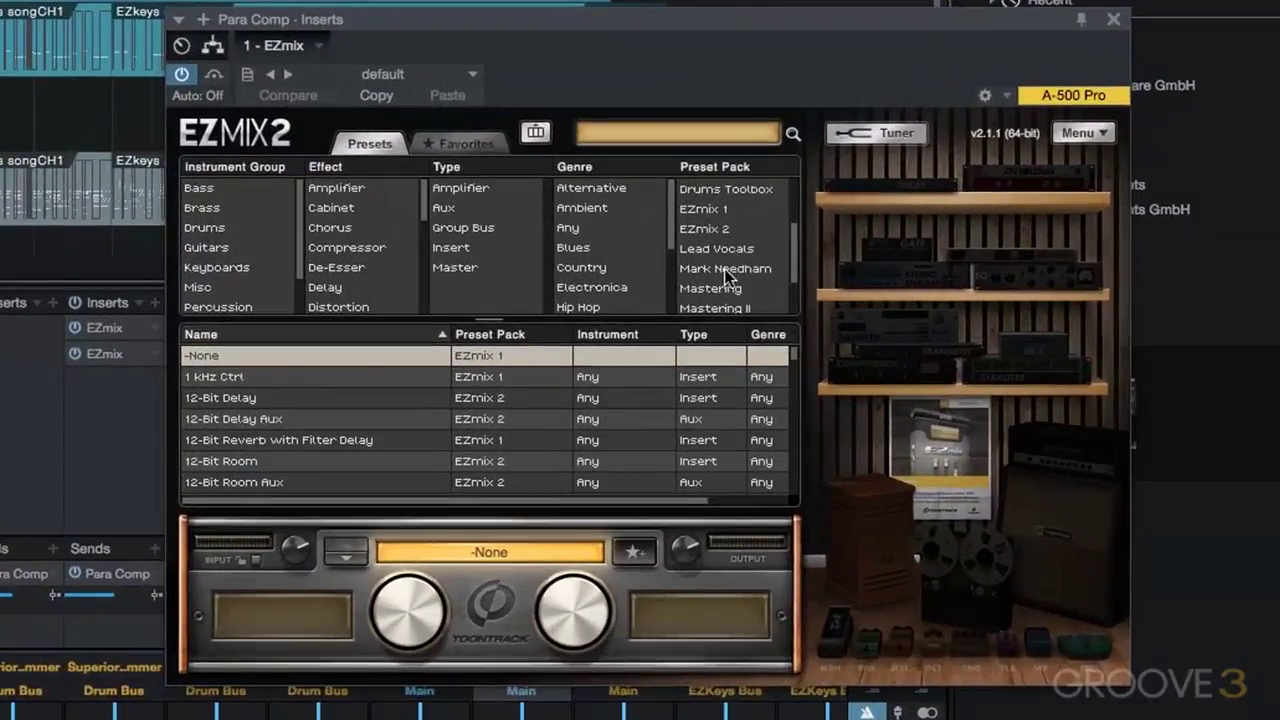
{"action": "scroll", "coordinate": [727, 278], "scroll_direction": "down", "scroll_amount": 1}
{"action": "left_click", "coordinate": [720, 283]}
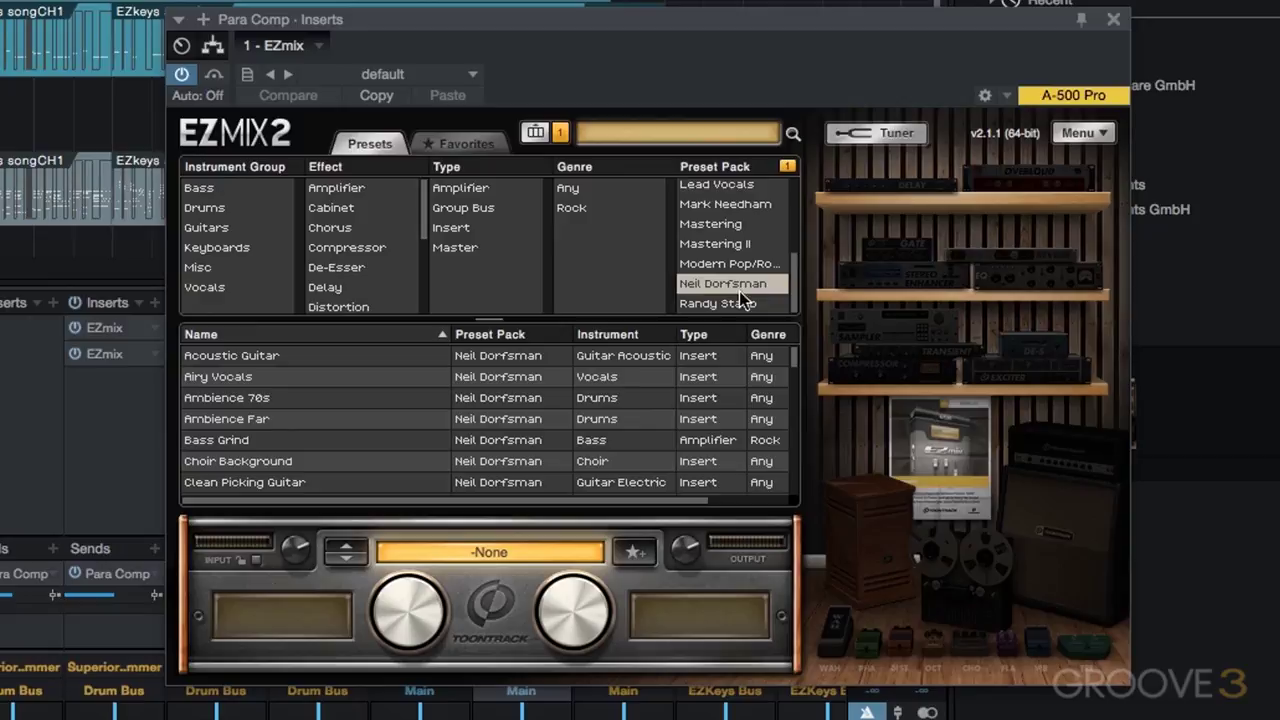
{"action": "left_click", "coordinate": [204, 207]}
{"action": "scroll", "coordinate": [232, 443], "scroll_direction": "down", "scroll_amount": 1}
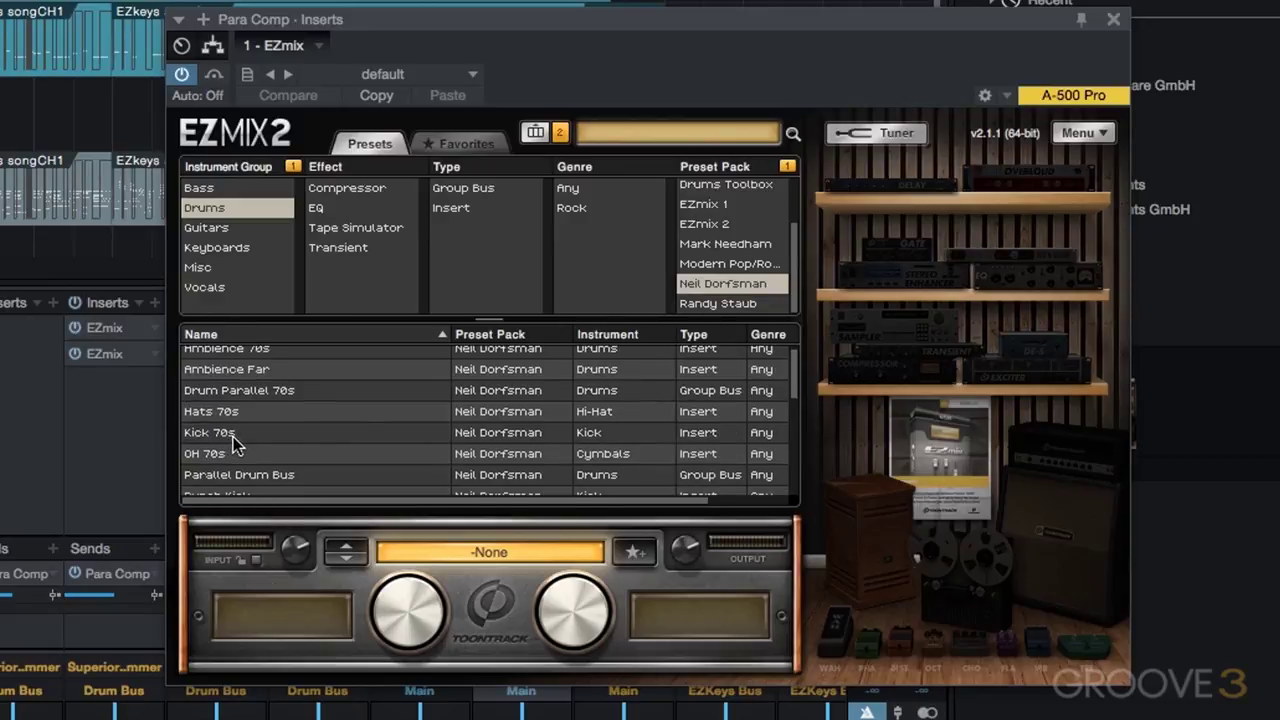
{"action": "scroll", "coordinate": [232, 440], "scroll_direction": "down", "scroll_amount": 1}
{"action": "left_click", "coordinate": [308, 467]}
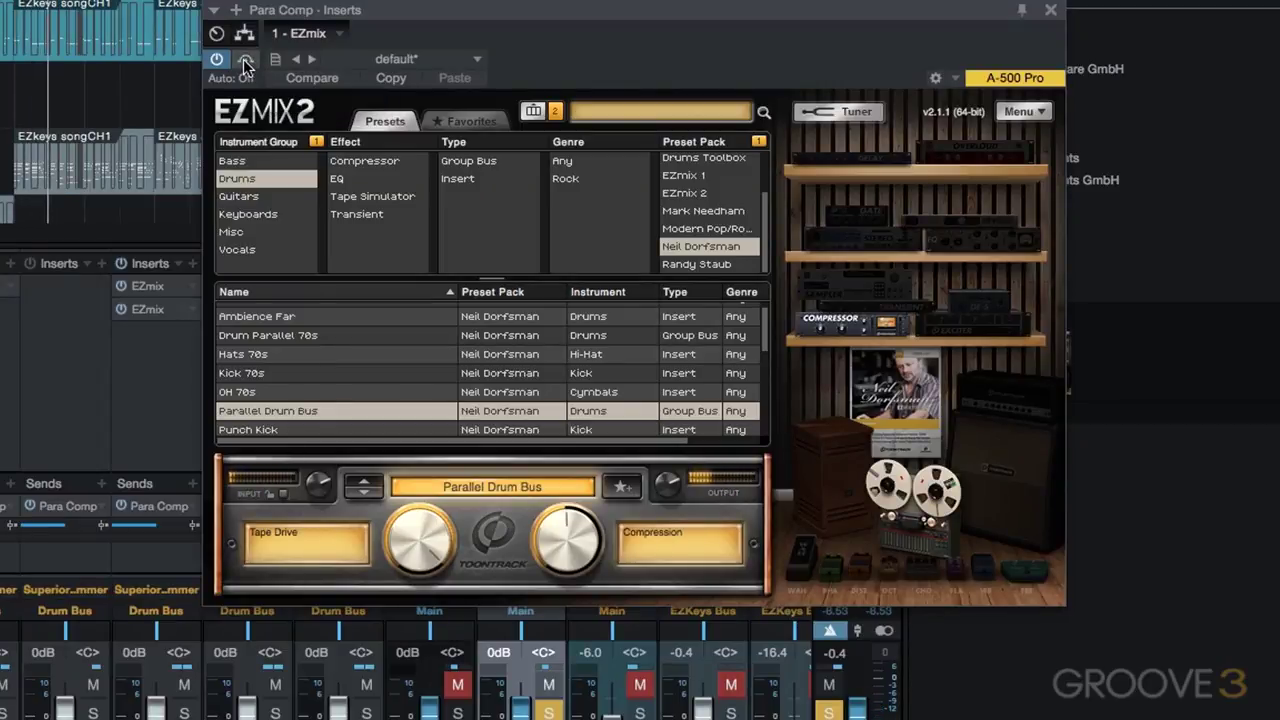
Lower EZmix Tape Drive to about 40% and raise Compression to 63%, comparing against bypass.
{"action": "left_click", "coordinate": [246, 62]}
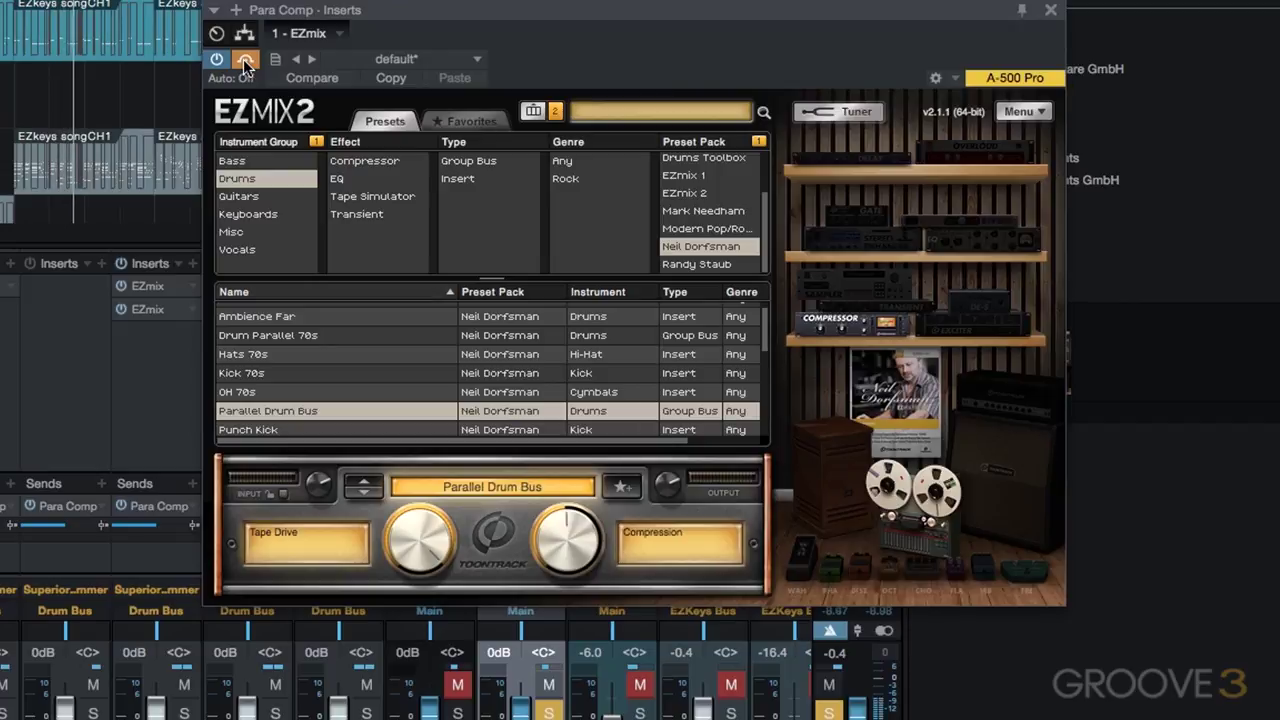
{"action": "left_click", "coordinate": [246, 62]}
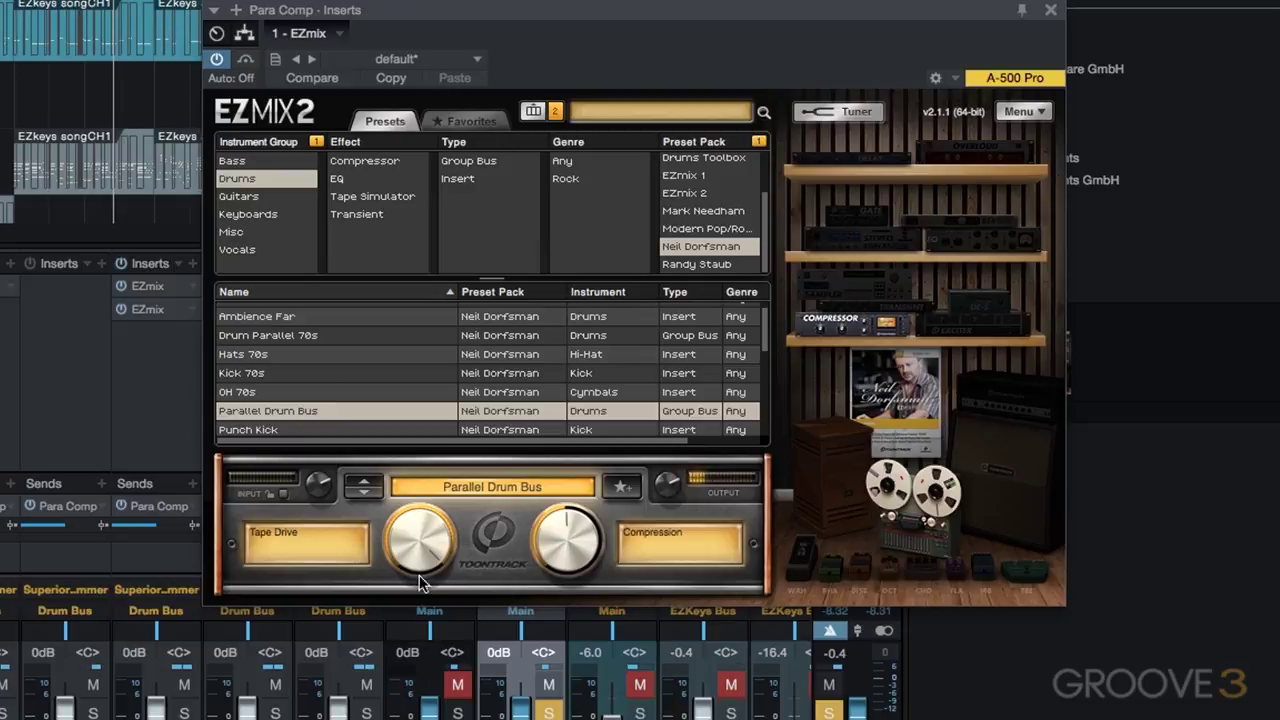
{"action": "left_click_drag", "start_coordinate": [419, 526], "coordinate": [390, 640]}
{"action": "left_click_drag", "start_coordinate": [558, 562], "coordinate": [552, 529]}
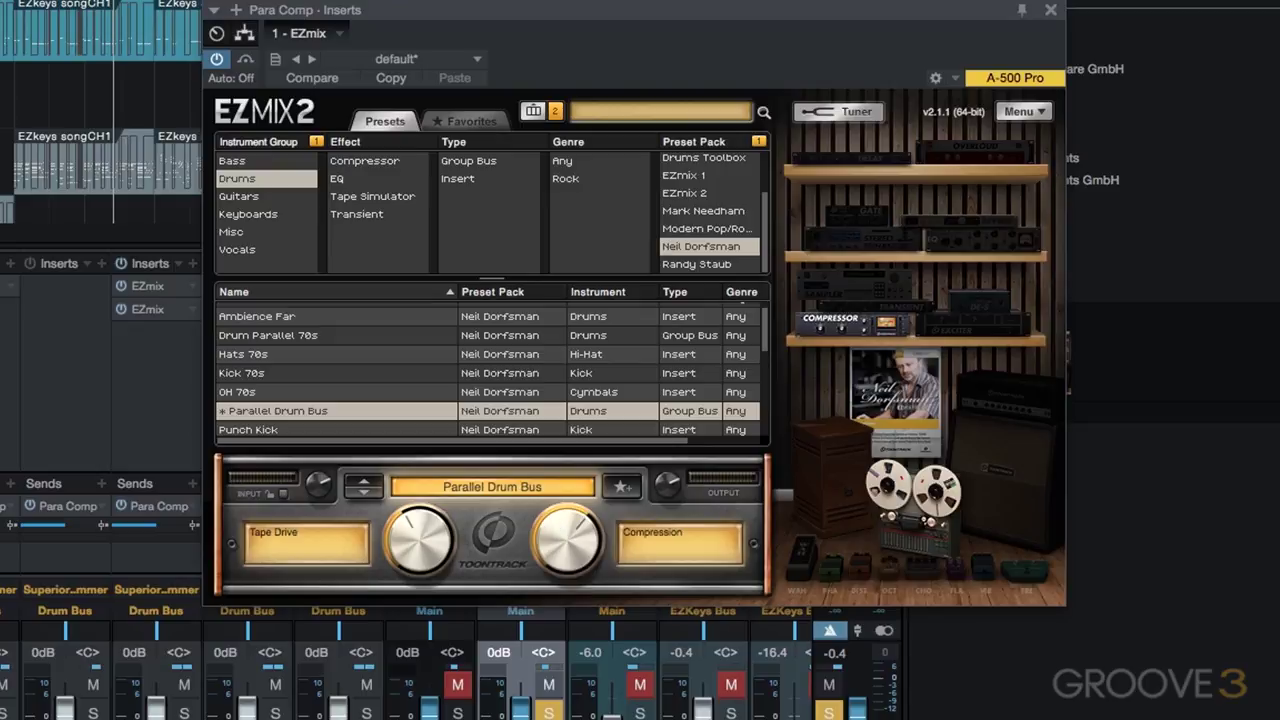
{"action": "left_click", "coordinate": [247, 61]}
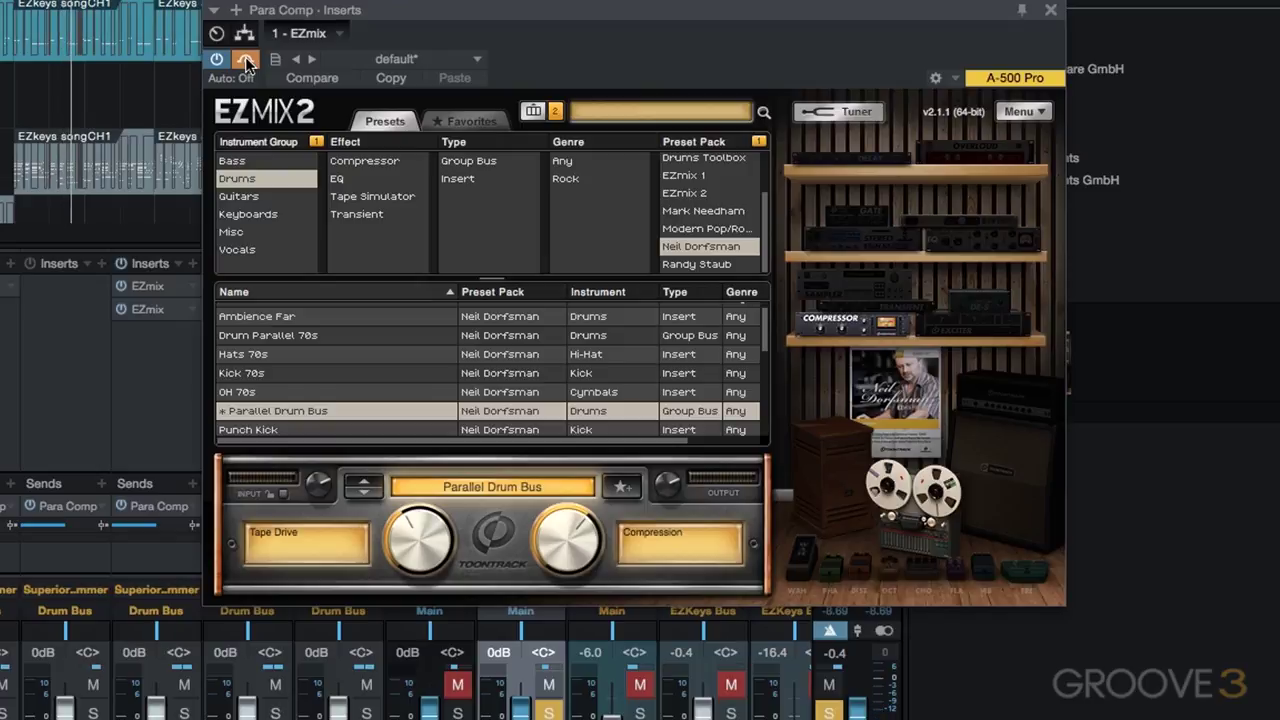
{"action": "left_click", "coordinate": [247, 61]}
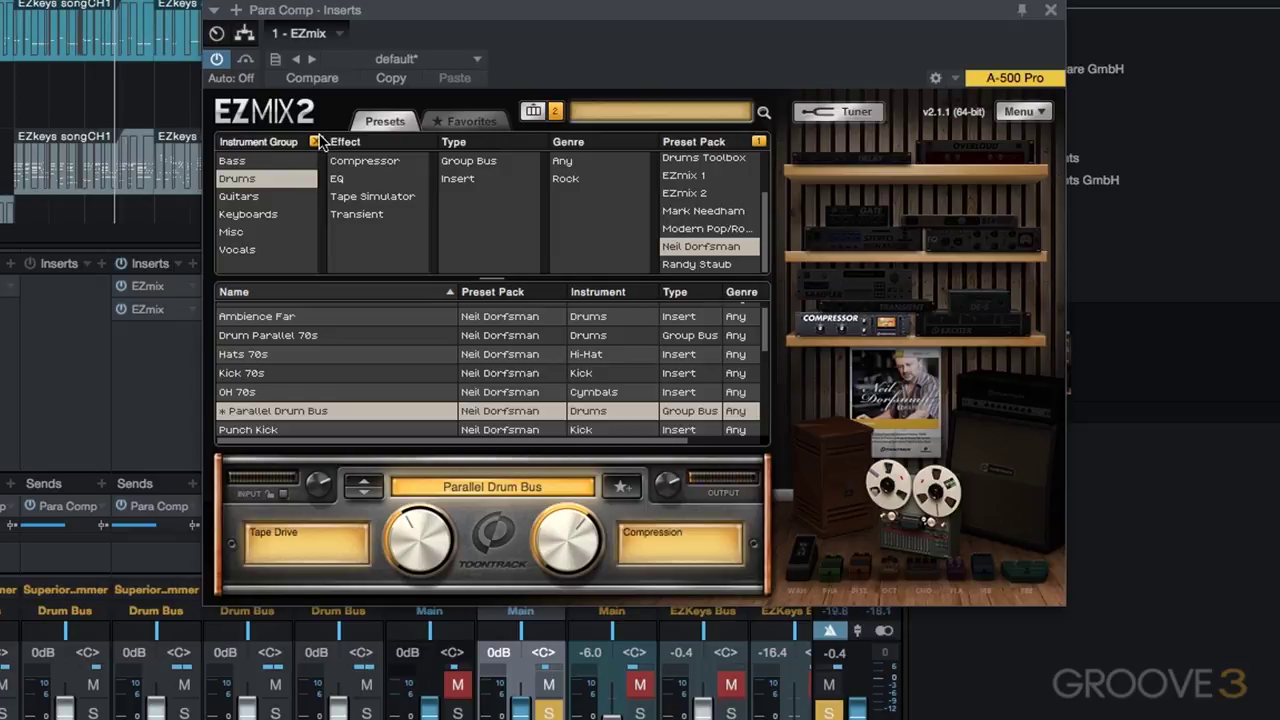
Close the EZmix window and solo the Para Comp channel.
{"action": "left_click", "coordinate": [1050, 10]}
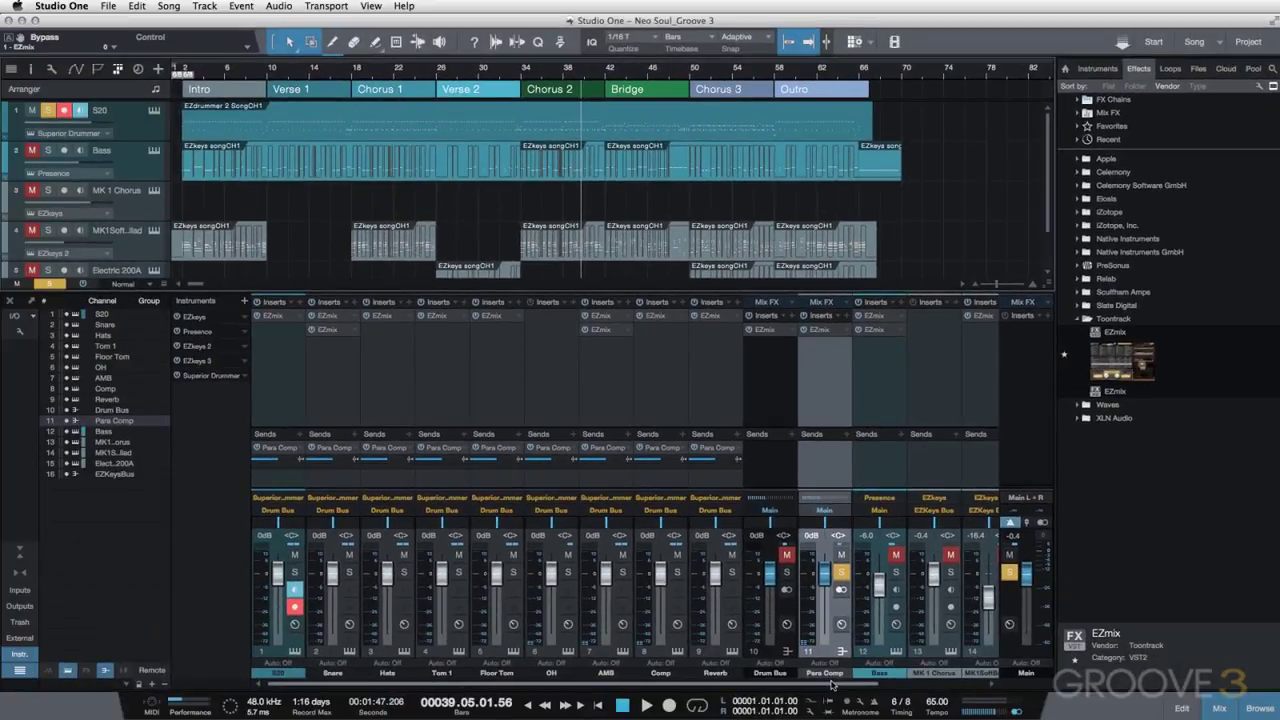
{"action": "left_click", "coordinate": [840, 573]}
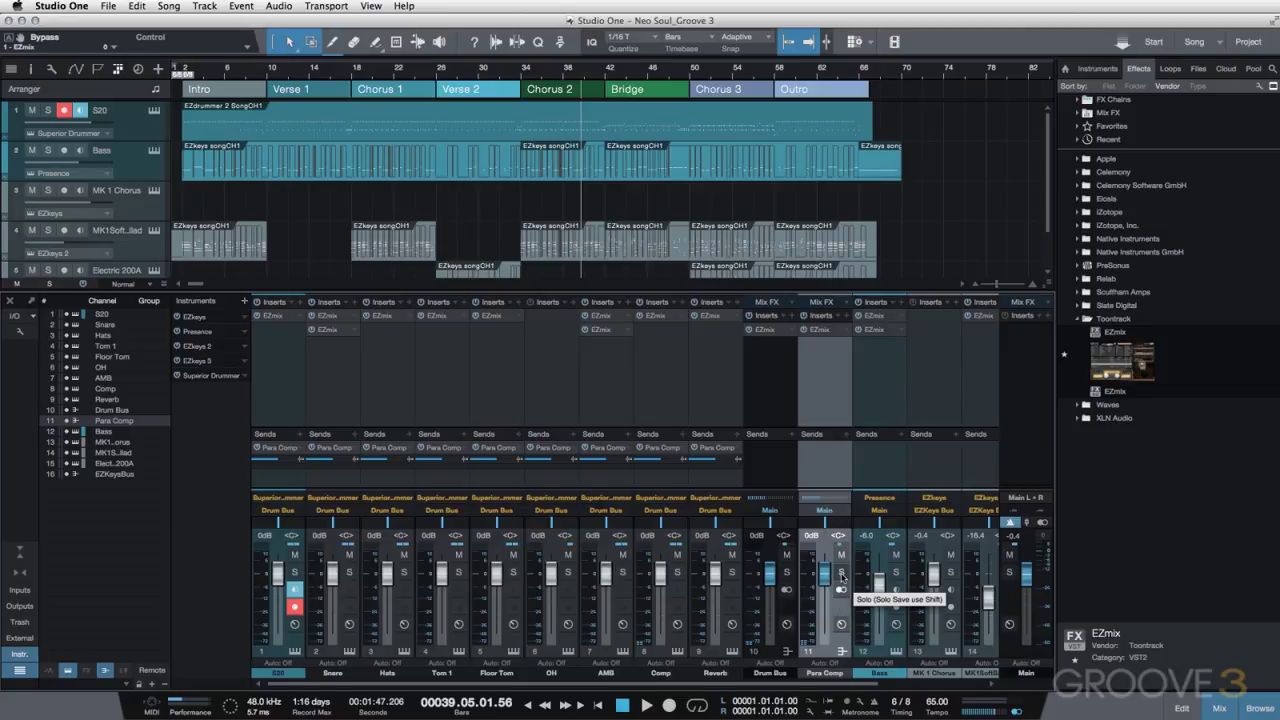
{"action": "left_click", "coordinate": [840, 573]}
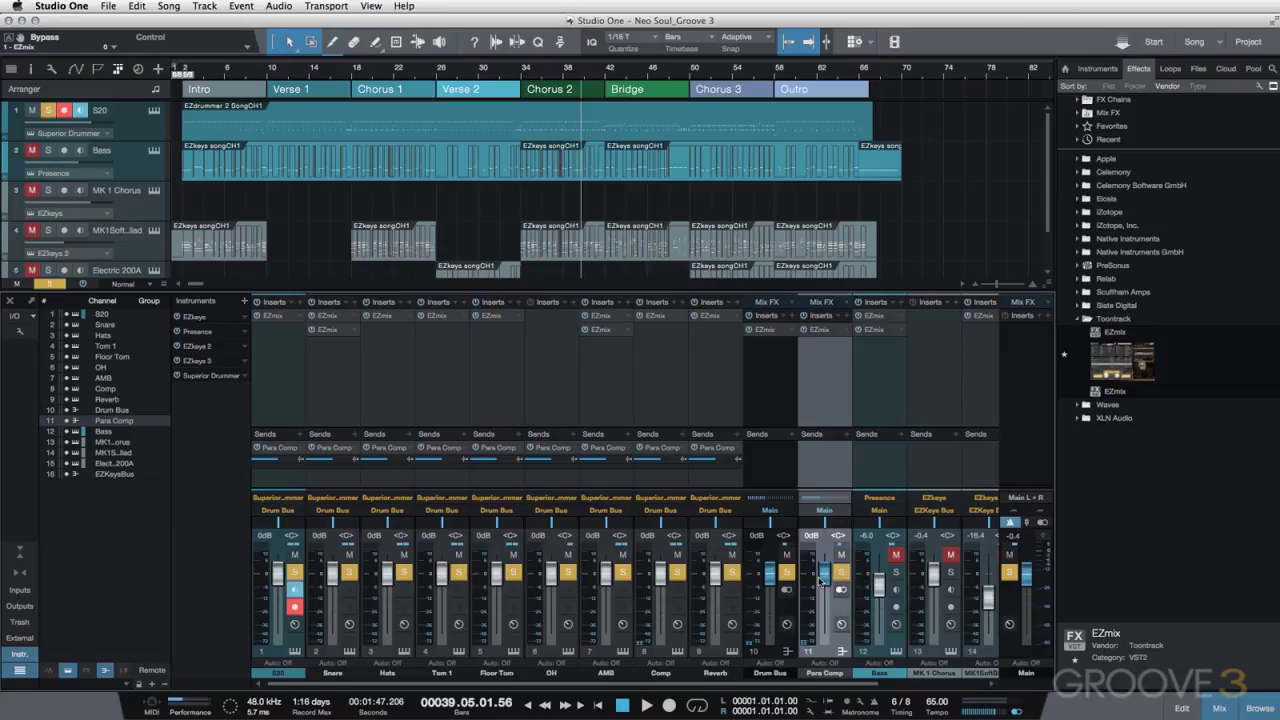
Pull the Para Comp fader to -oo, then bring it back up to about -10.2 dB, unmuted.
{"action": "left_click_drag", "start_coordinate": [820, 583], "coordinate": [822, 638]}
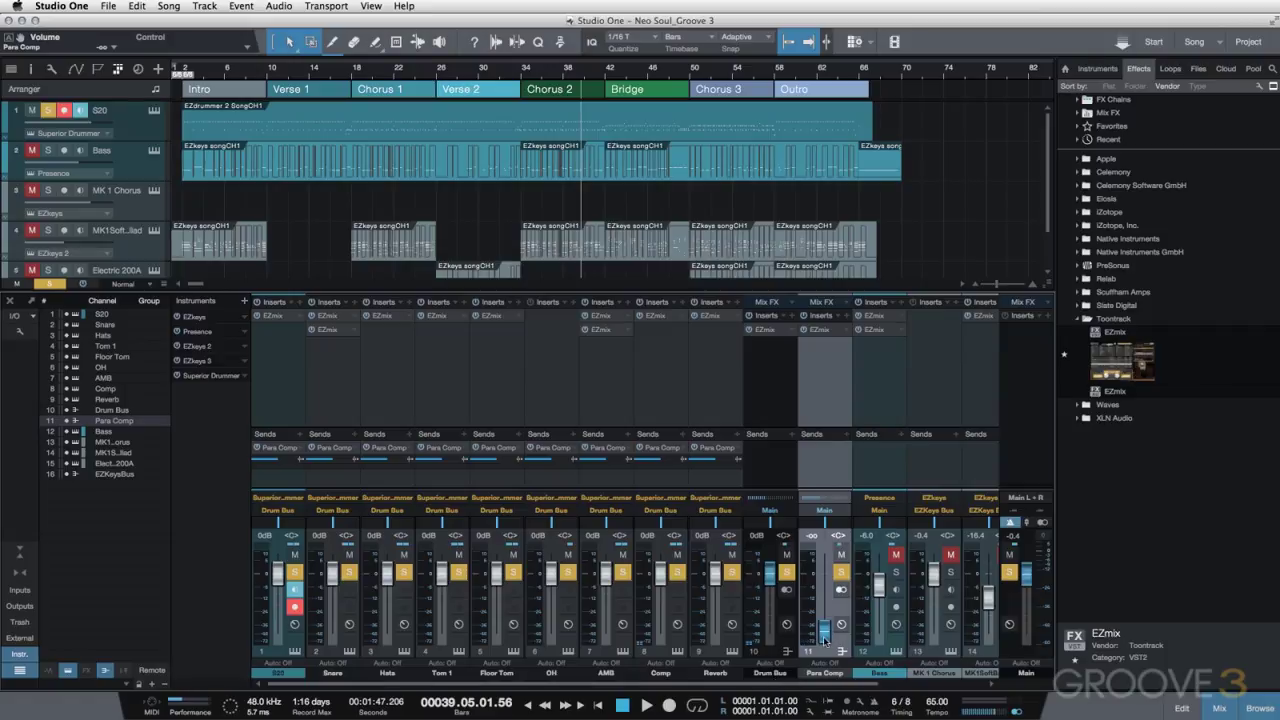
{"action": "mouse_move", "coordinate": [825, 634]}
{"action": "left_mouse_down"}
{"action": "mouse_move", "coordinate": [827, 592]}
{"action": "mouse_move", "coordinate": [824, 658]}
{"action": "left_mouse_up"}
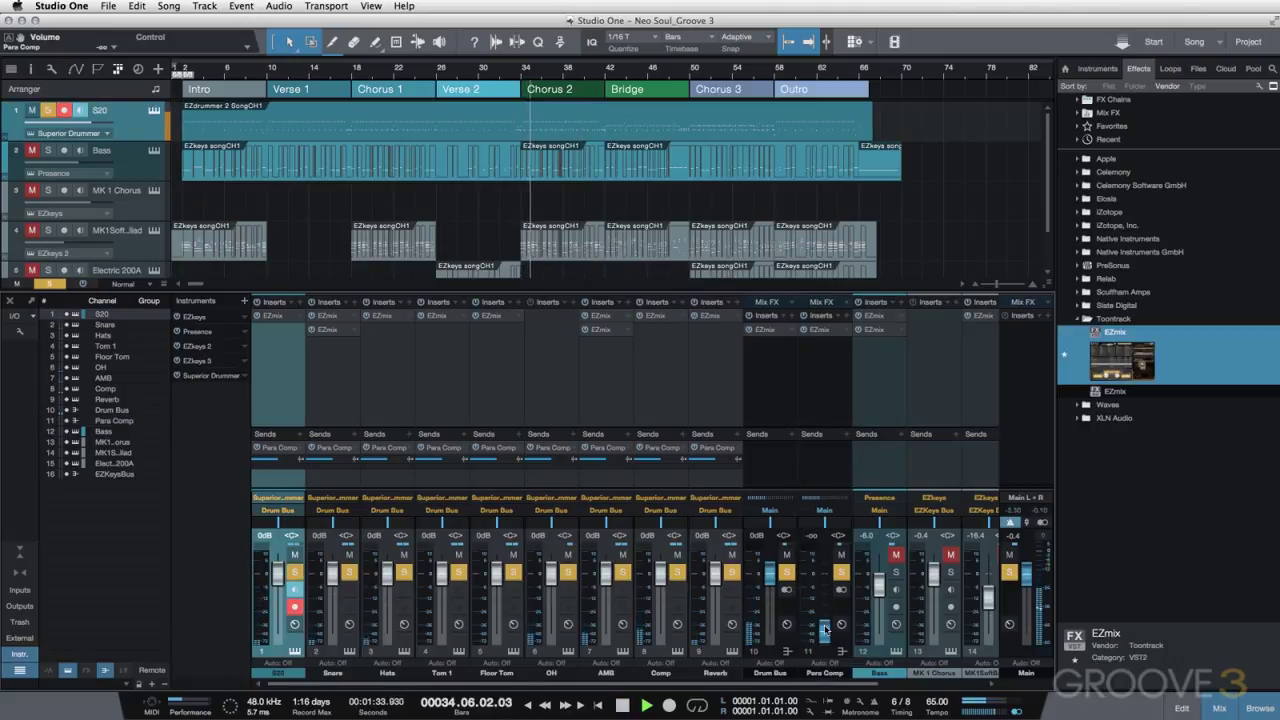
{"action": "left_click_drag", "start_coordinate": [825, 628], "coordinate": [830, 599]}
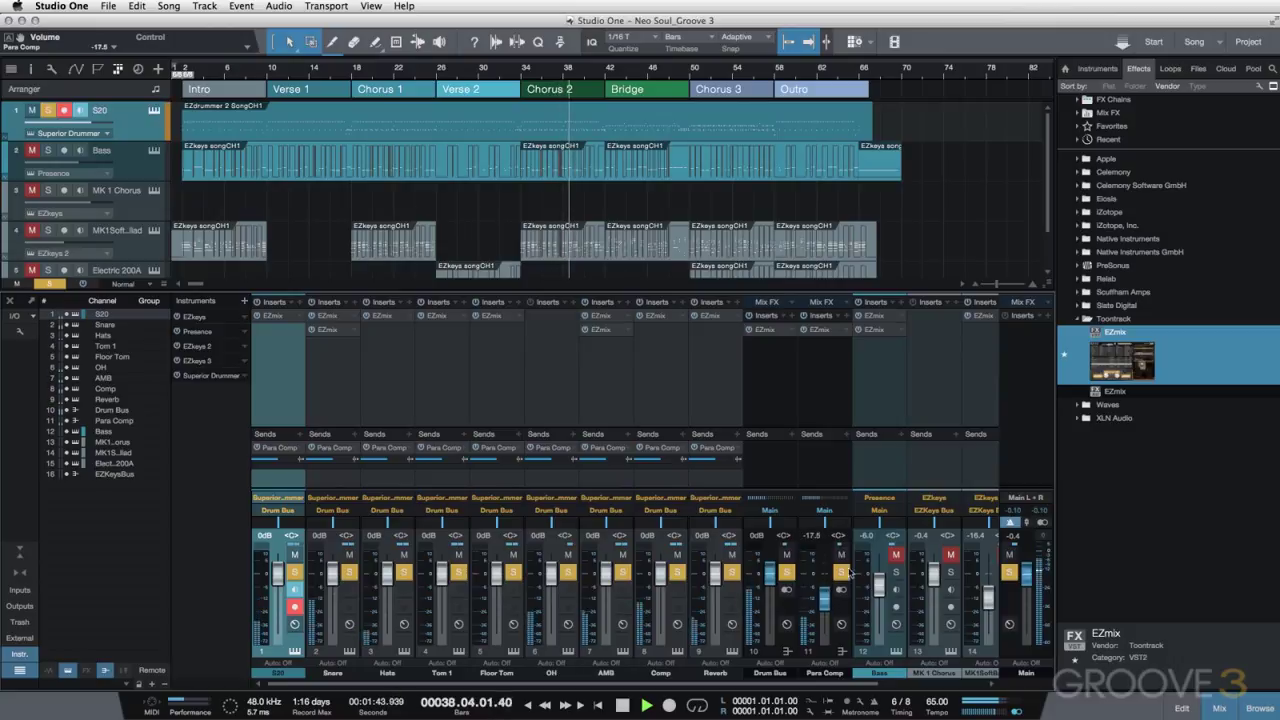
{"action": "left_click", "coordinate": [842, 555]}
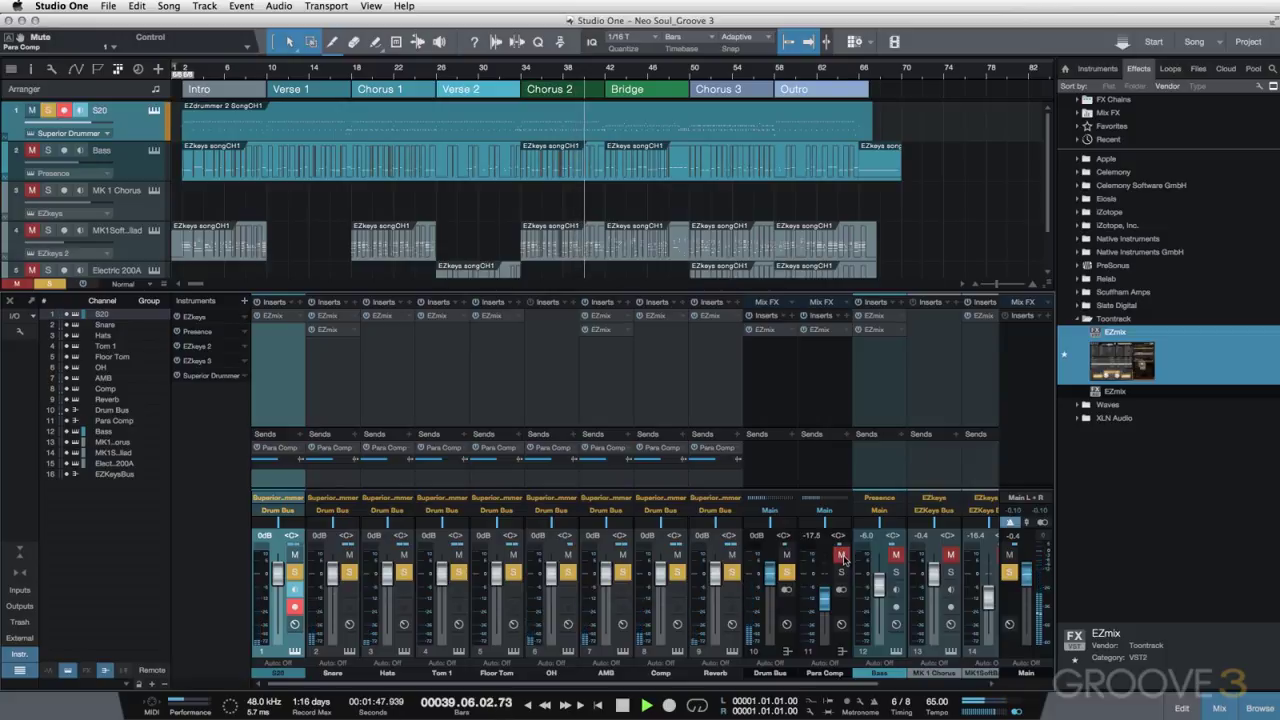
{"action": "left_click", "coordinate": [842, 556]}
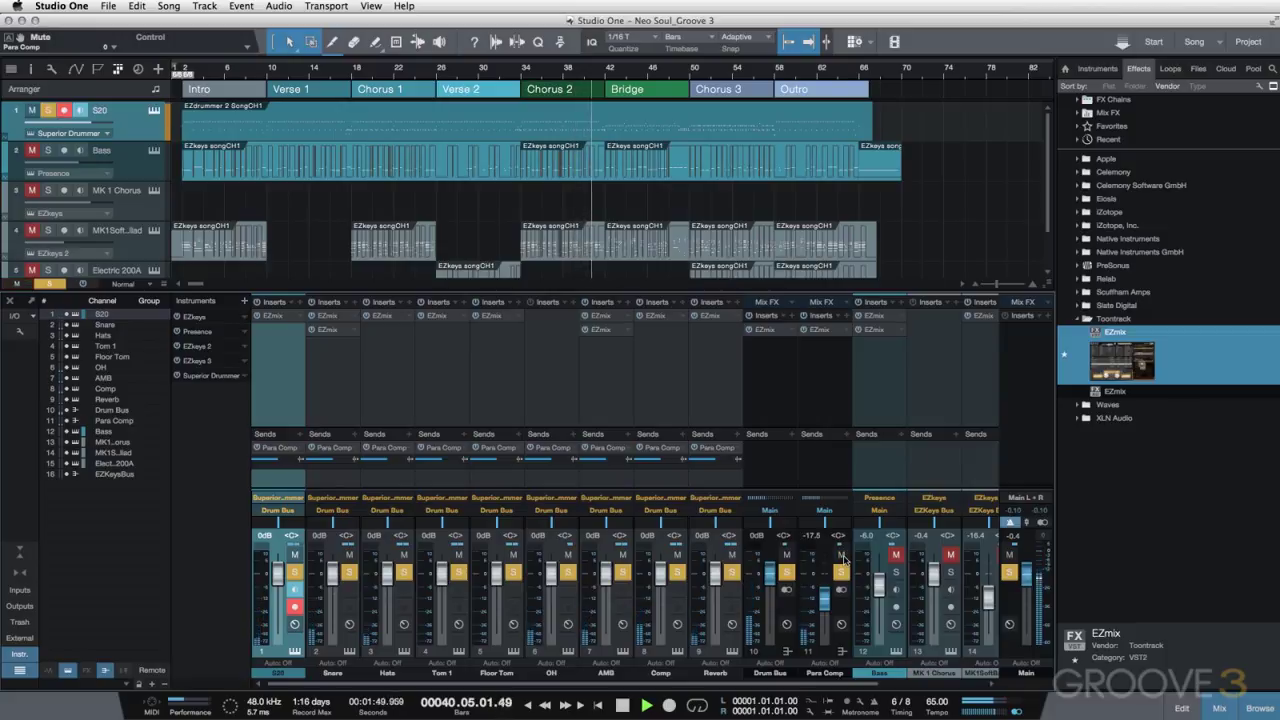
{"action": "scroll", "coordinate": [841, 587], "scroll_direction": "up", "scroll_amount": 5}
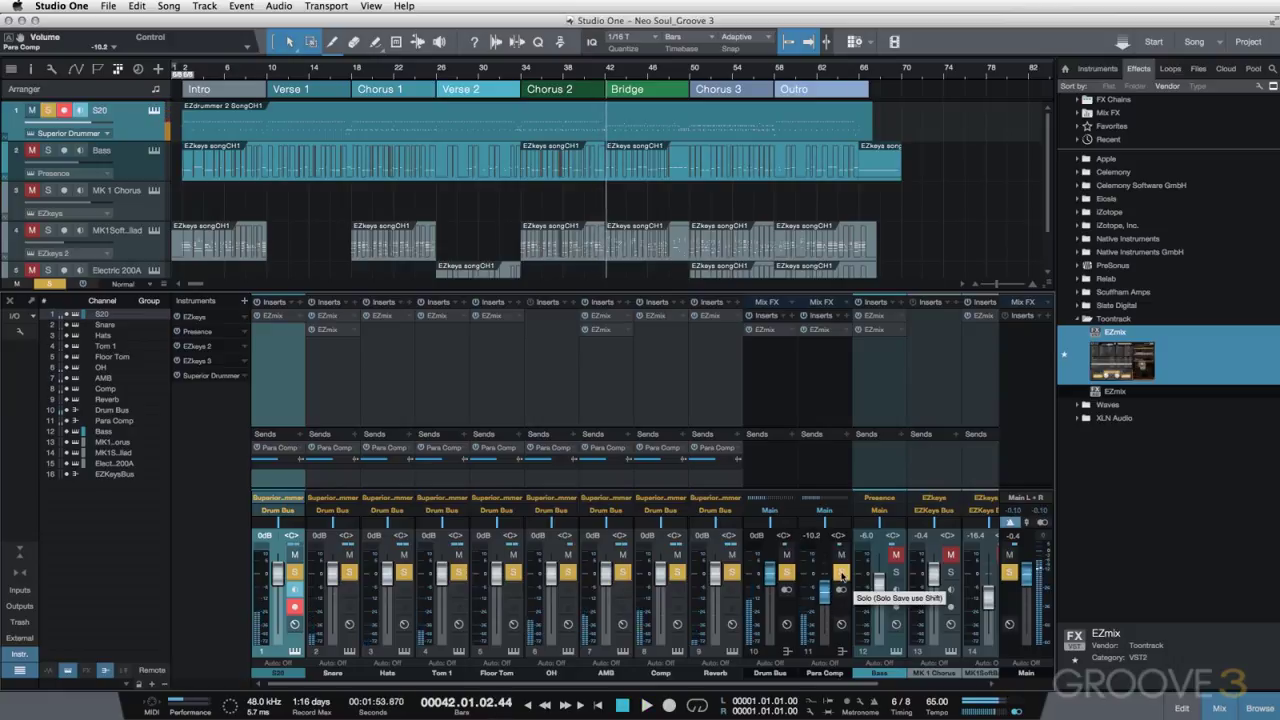
Unsolo Para Comp, set its level to about -7 dB, and play from bar 34.
{"action": "left_click", "coordinate": [842, 576]}
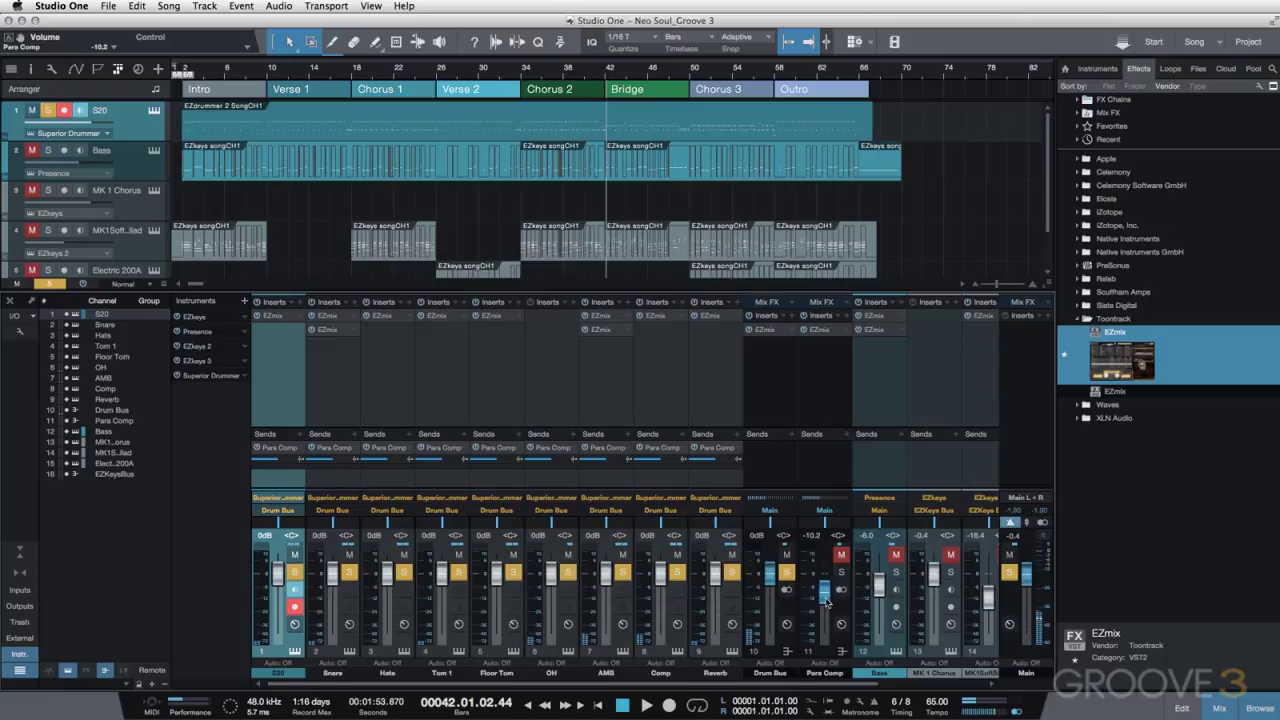
{"action": "left_click_drag", "start_coordinate": [826, 602], "coordinate": [828, 597]}
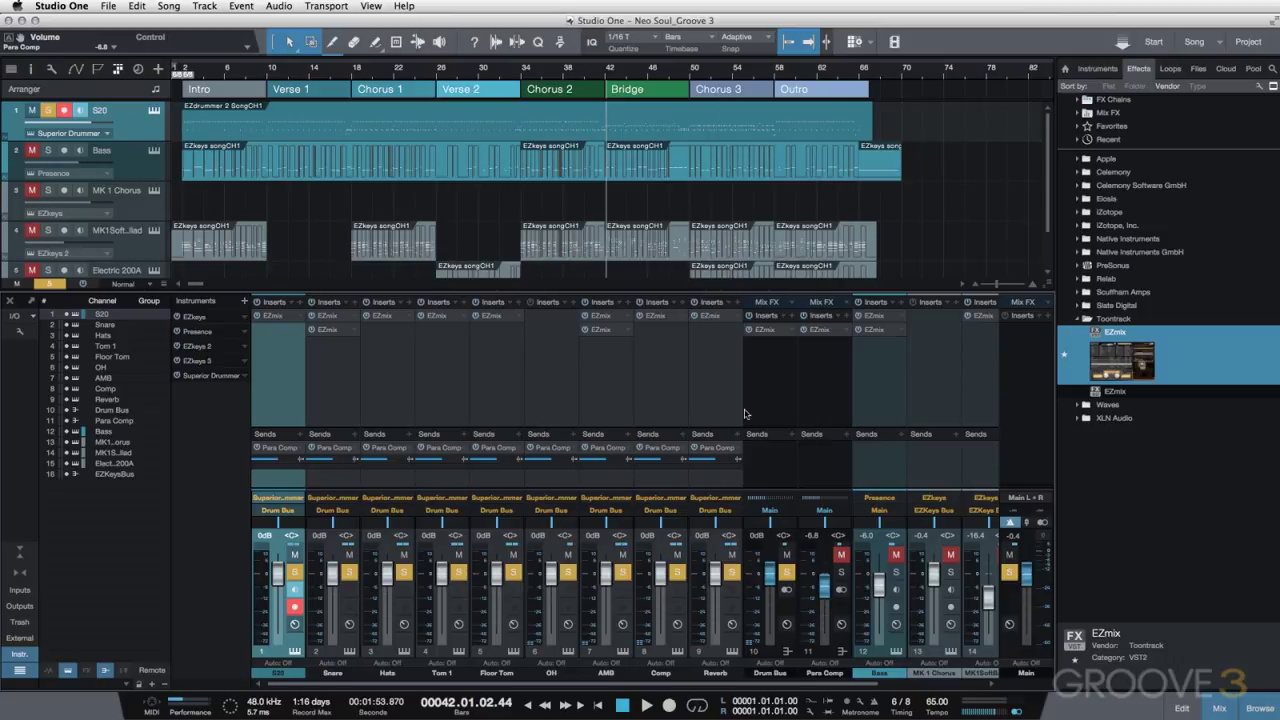
{"action": "key", "text": "space"}
Toggle Para Comp's mute to compare the blend, ending unmuted, then stop playback.
{"action": "left_click", "coordinate": [841, 555]}
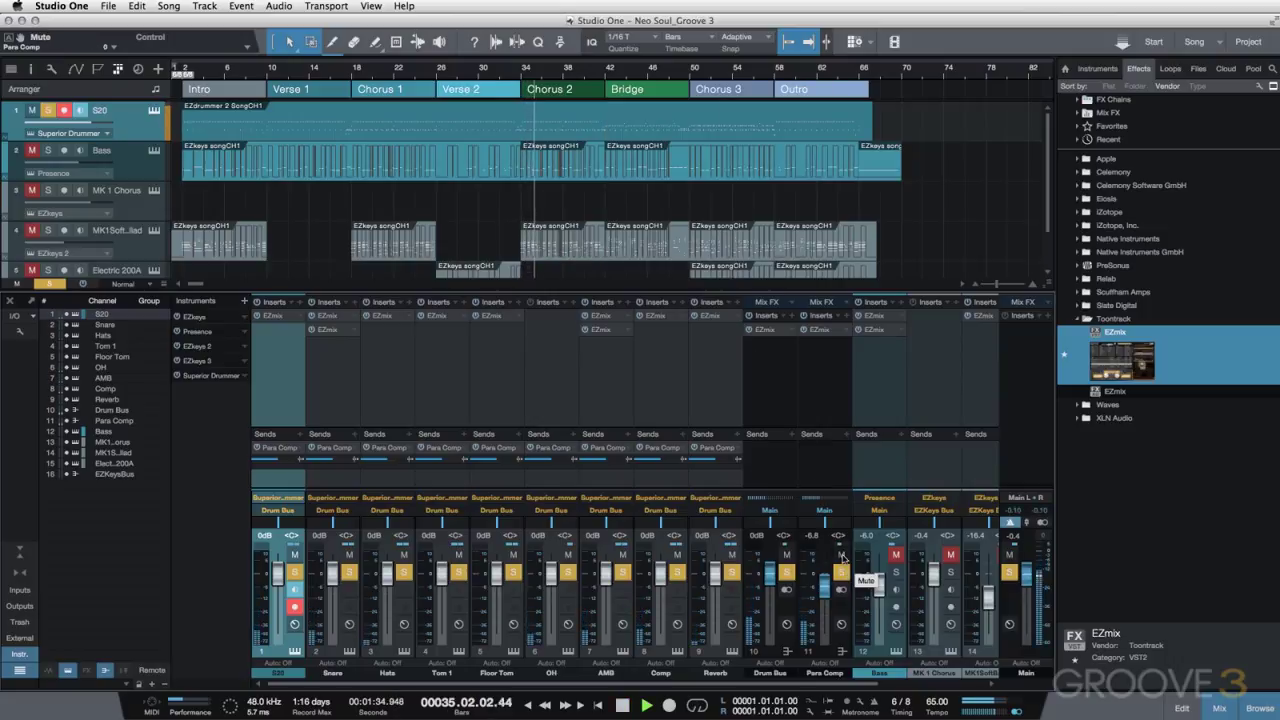
{"action": "left_click", "coordinate": [841, 555]}
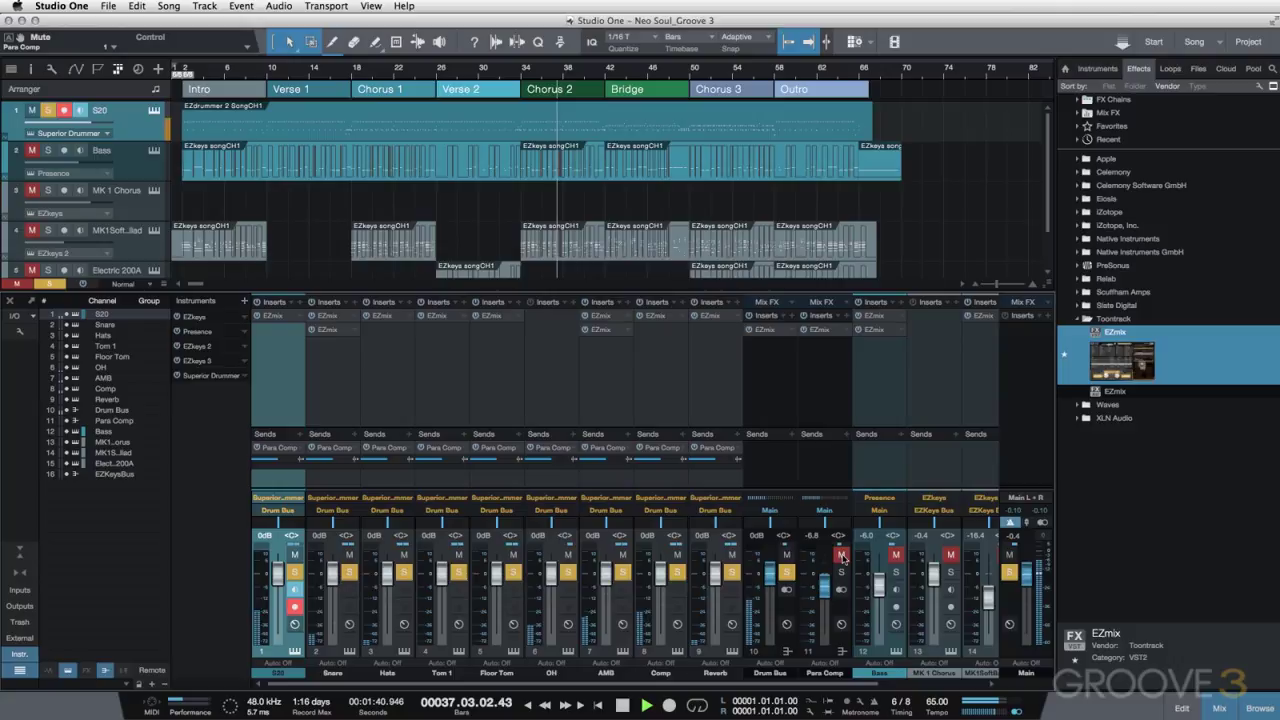
{"action": "left_click", "coordinate": [841, 555]}
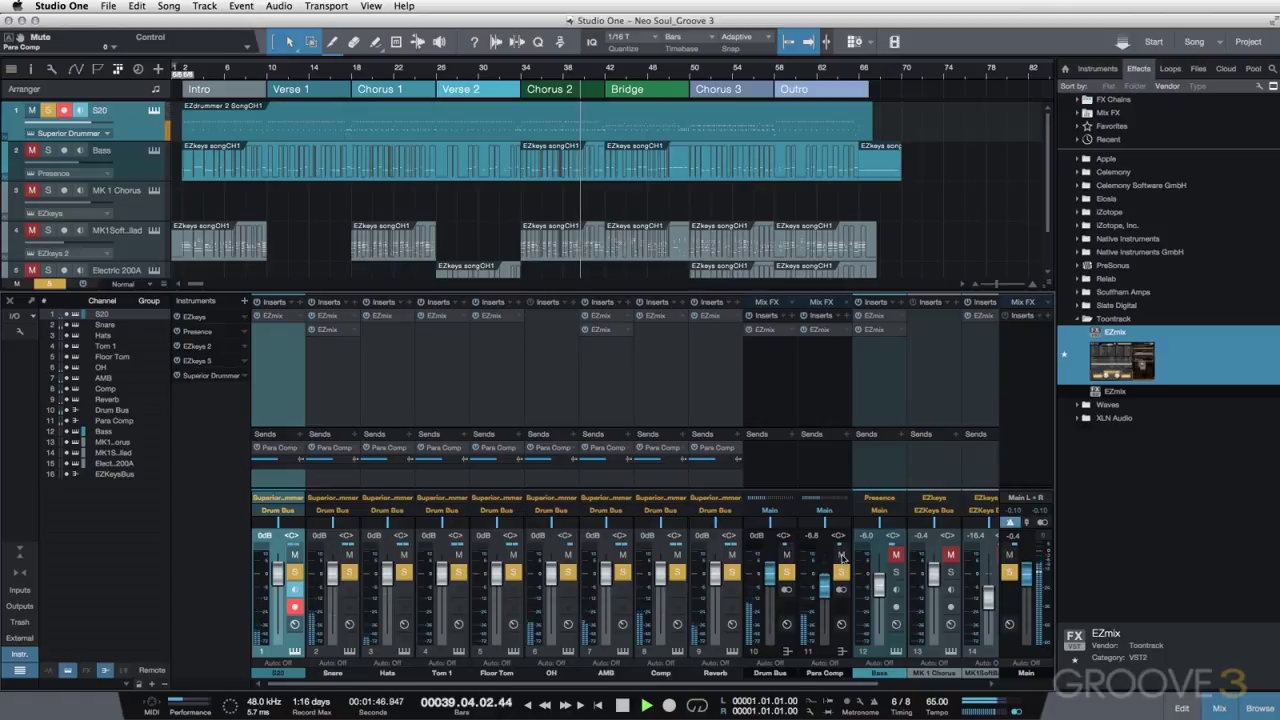
{"action": "left_click", "coordinate": [841, 555]}
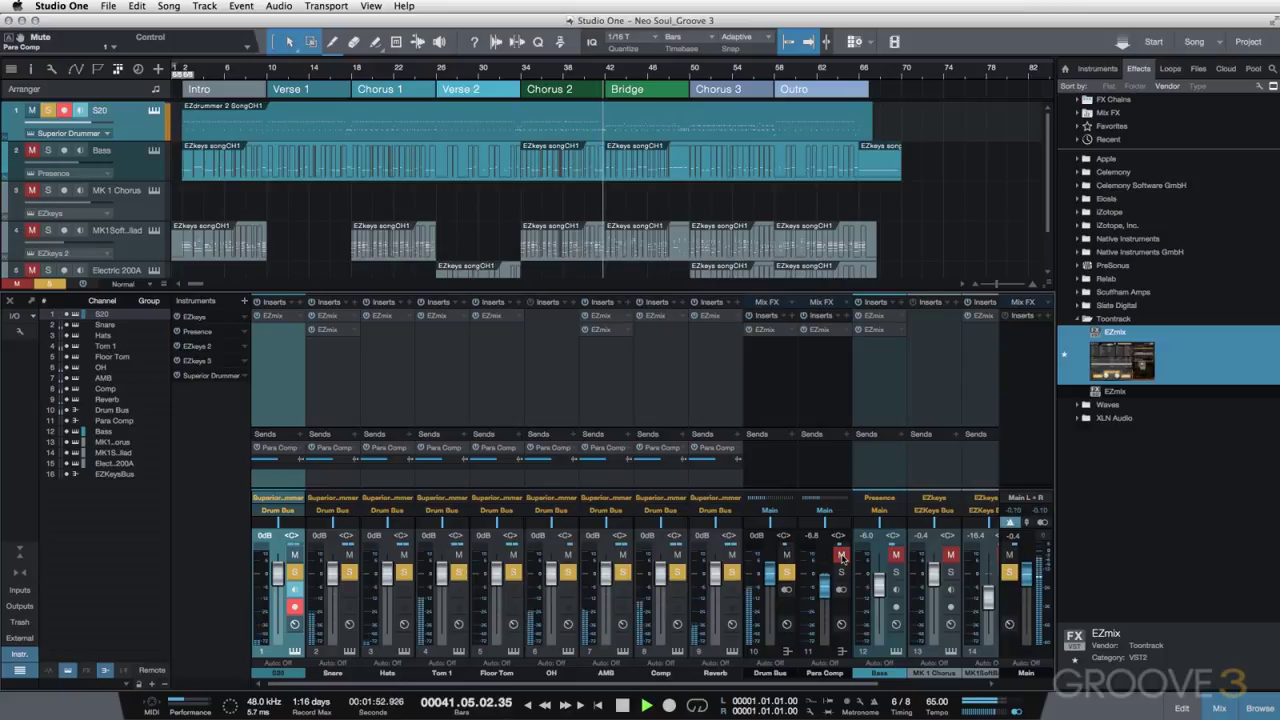
{"action": "left_click", "coordinate": [841, 555]}
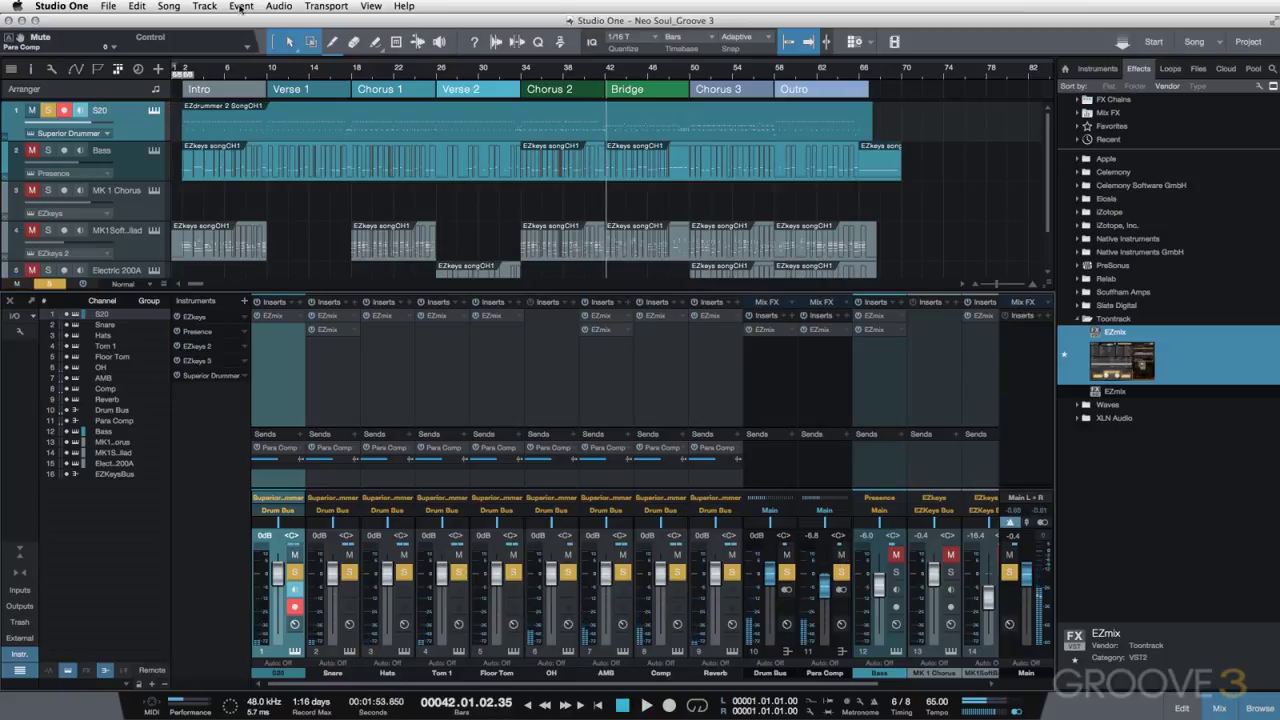
{"action": "key", "text": "space"}
Lower Para Comp to about -16.8 dB and A/B it with mute during playback, leaving it muted.
{"action": "left_click_drag", "start_coordinate": [824, 590], "coordinate": [824, 610]}
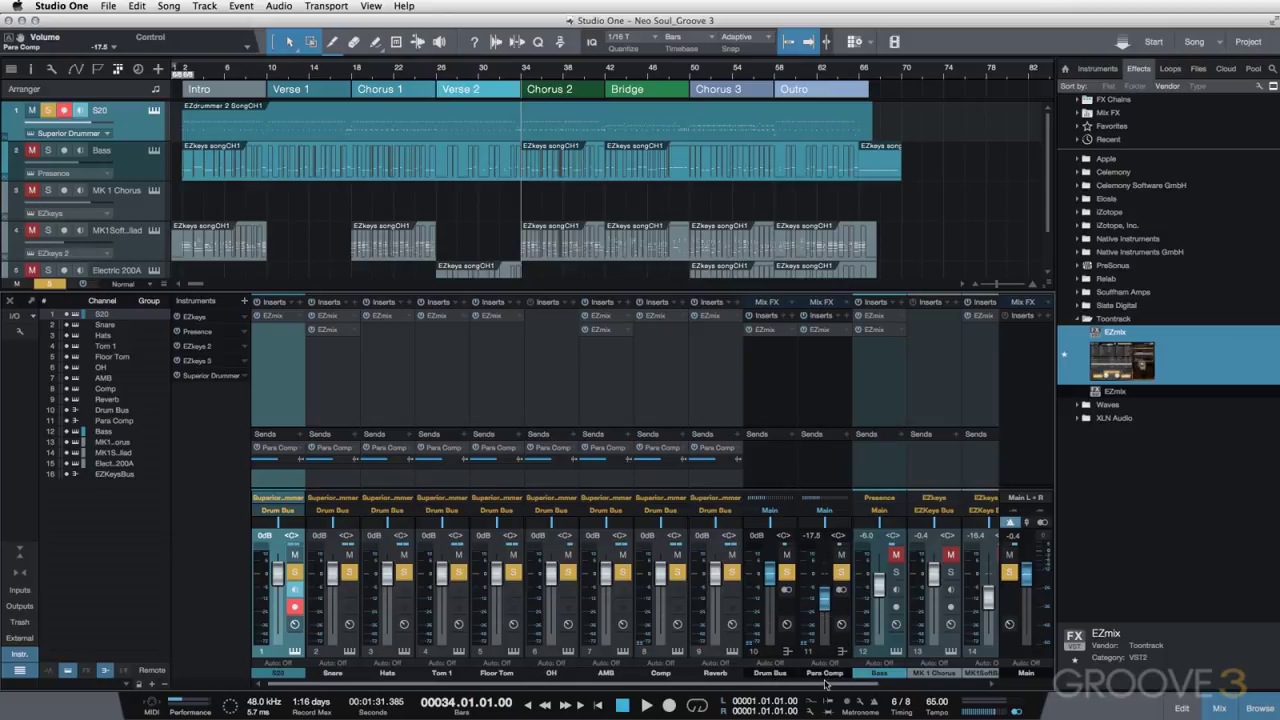
{"action": "key", "text": "space"}
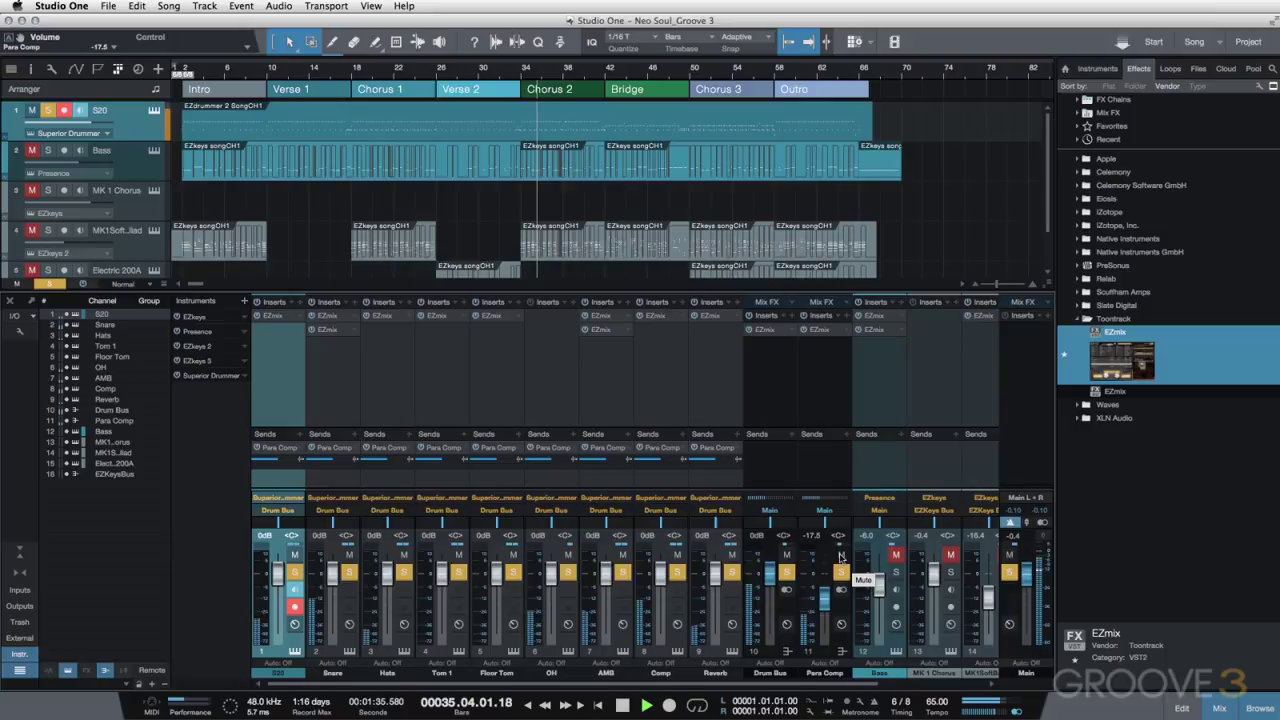
{"action": "left_click", "coordinate": [841, 556]}
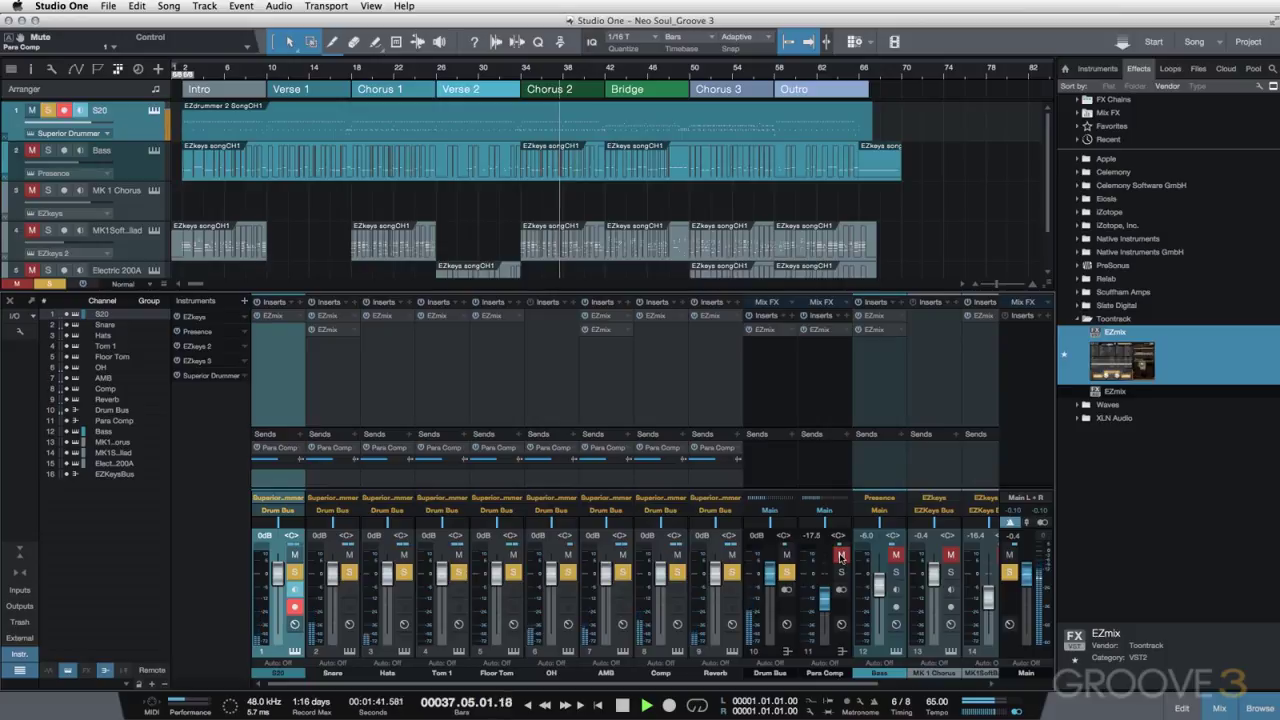
{"action": "left_click", "coordinate": [841, 556]}
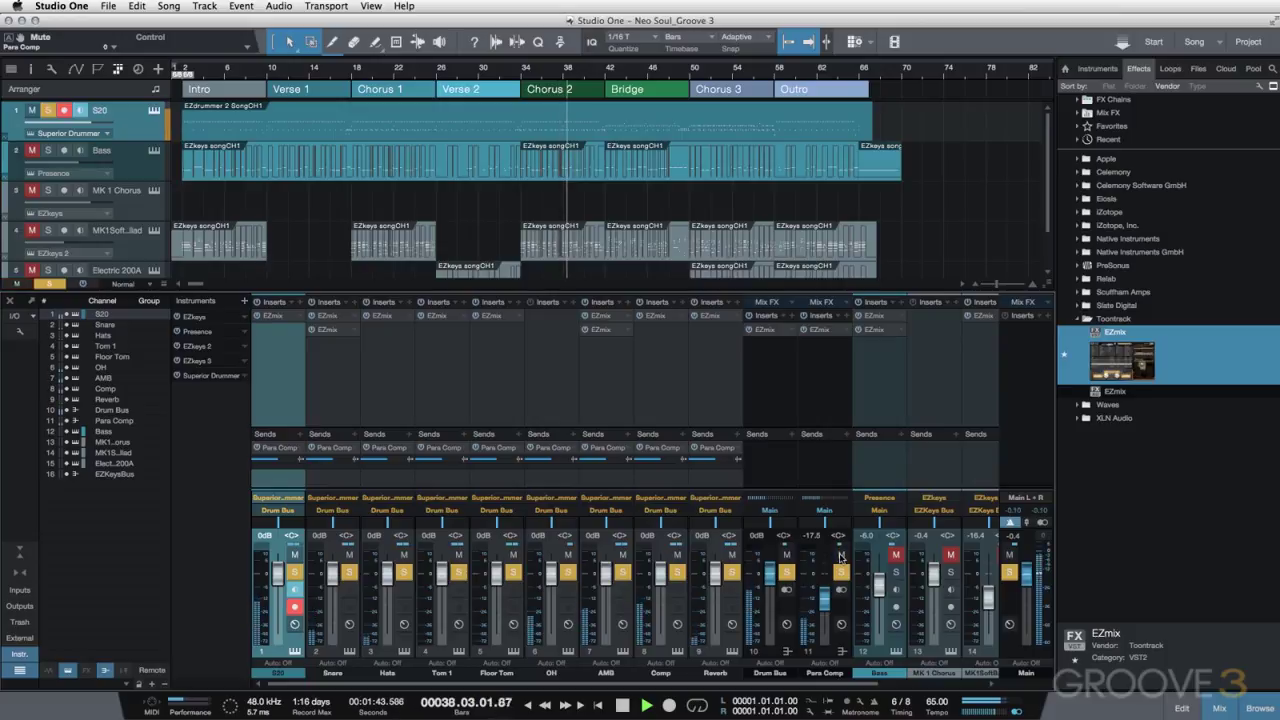
{"action": "left_click", "coordinate": [841, 555]}
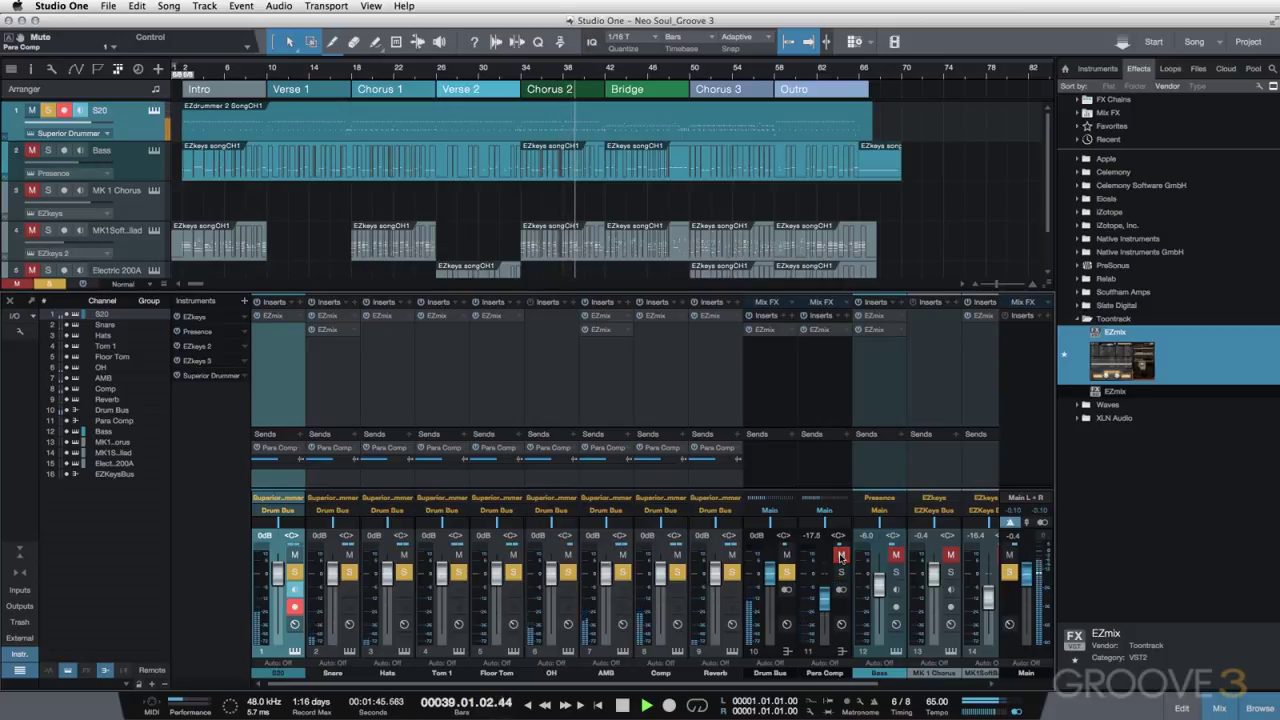
{"action": "left_click", "coordinate": [841, 556]}
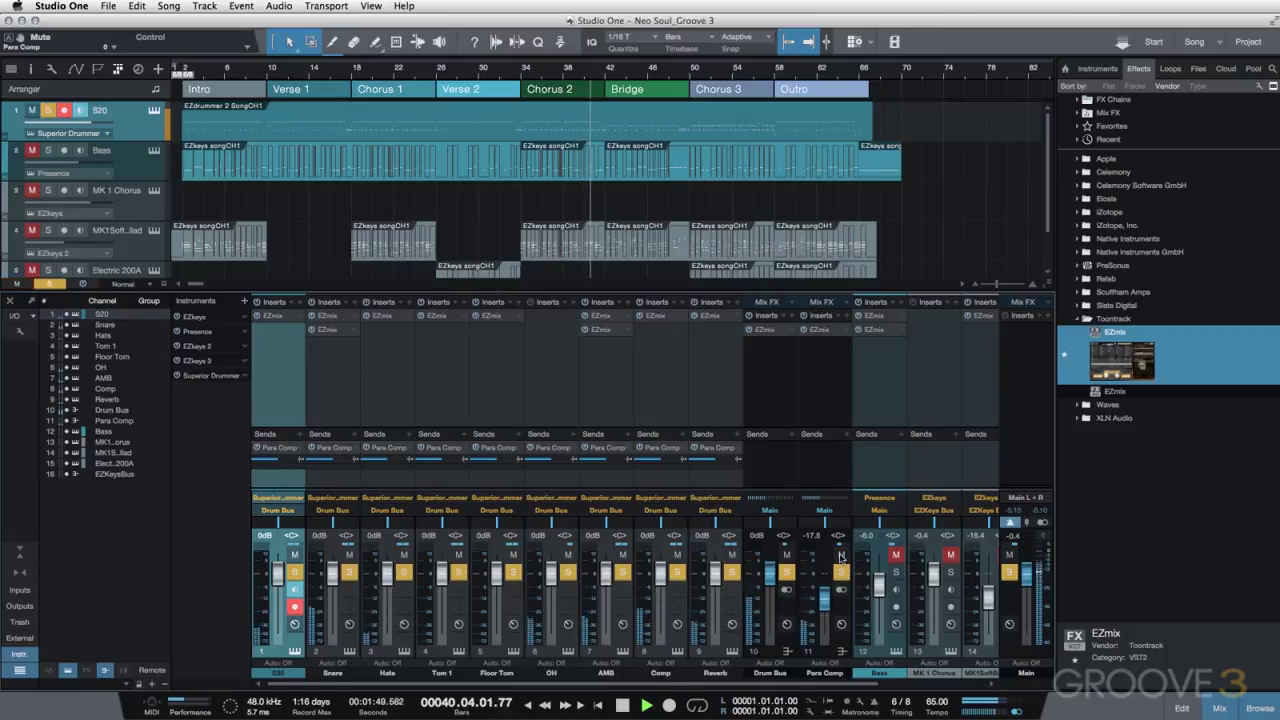
{"action": "left_click", "coordinate": [841, 556]}
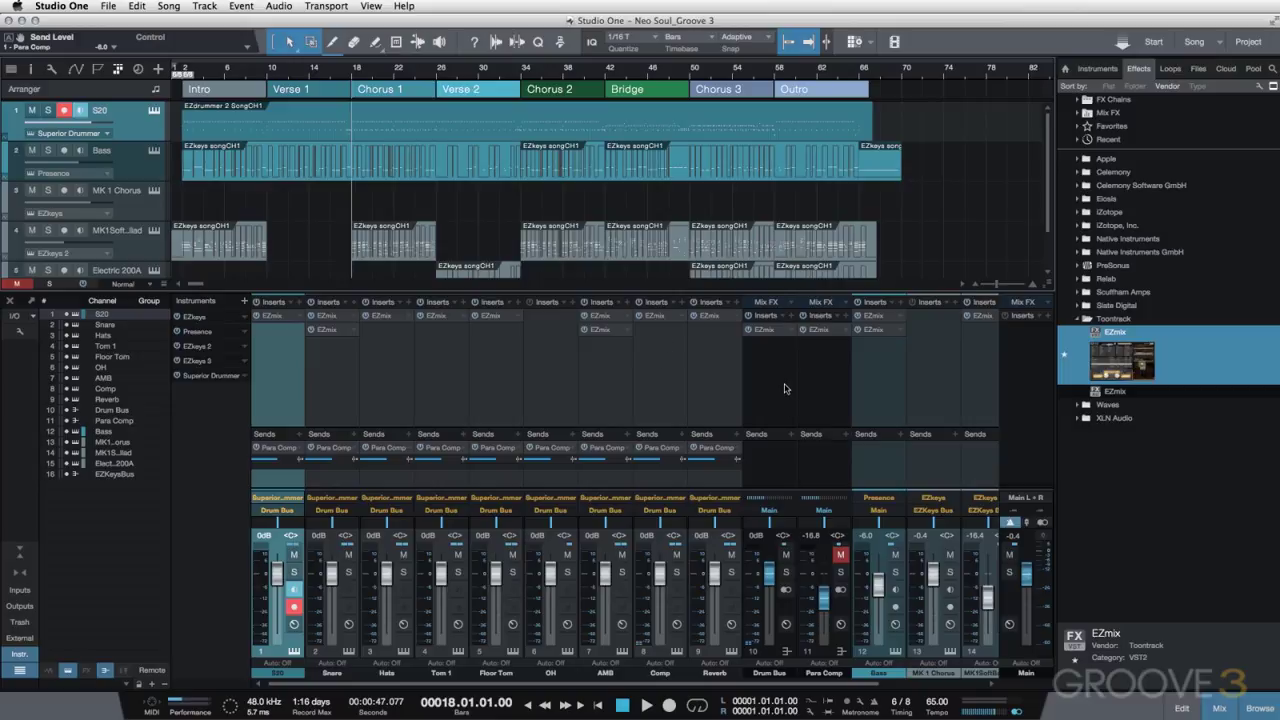
{"action": "double_click", "coordinate": [772, 331]}
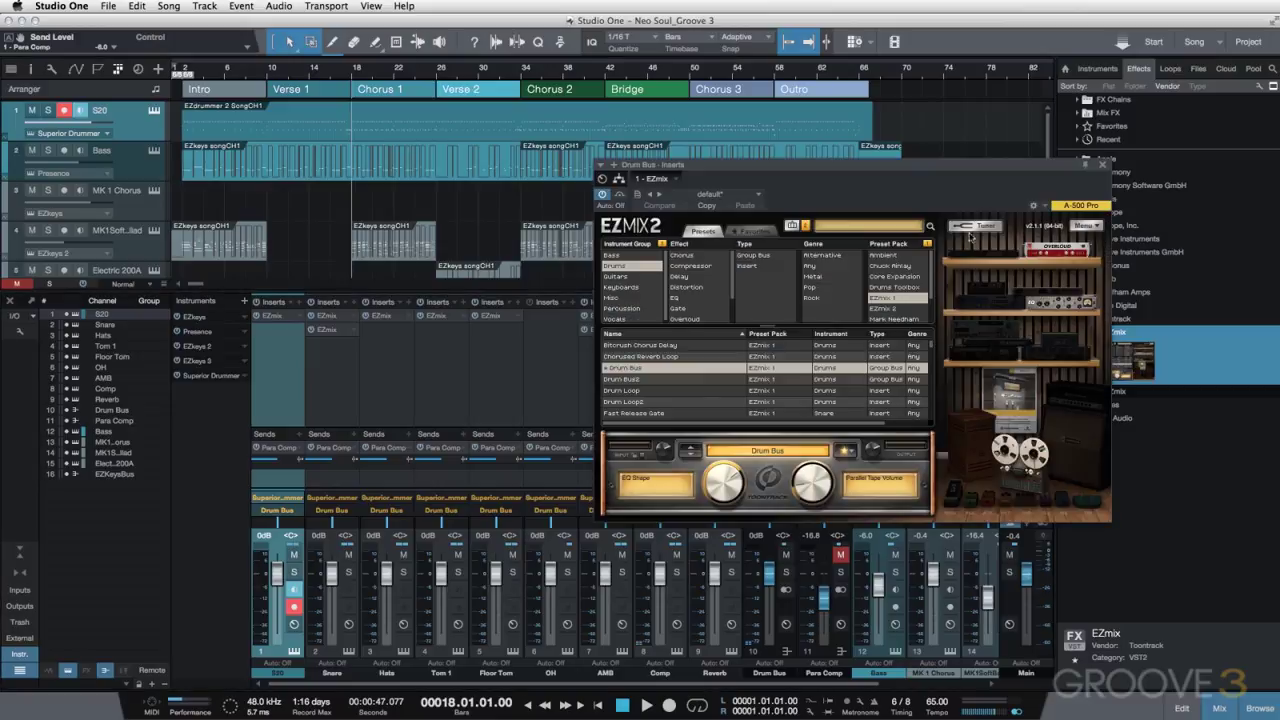
{"action": "left_click", "coordinate": [1104, 165]}
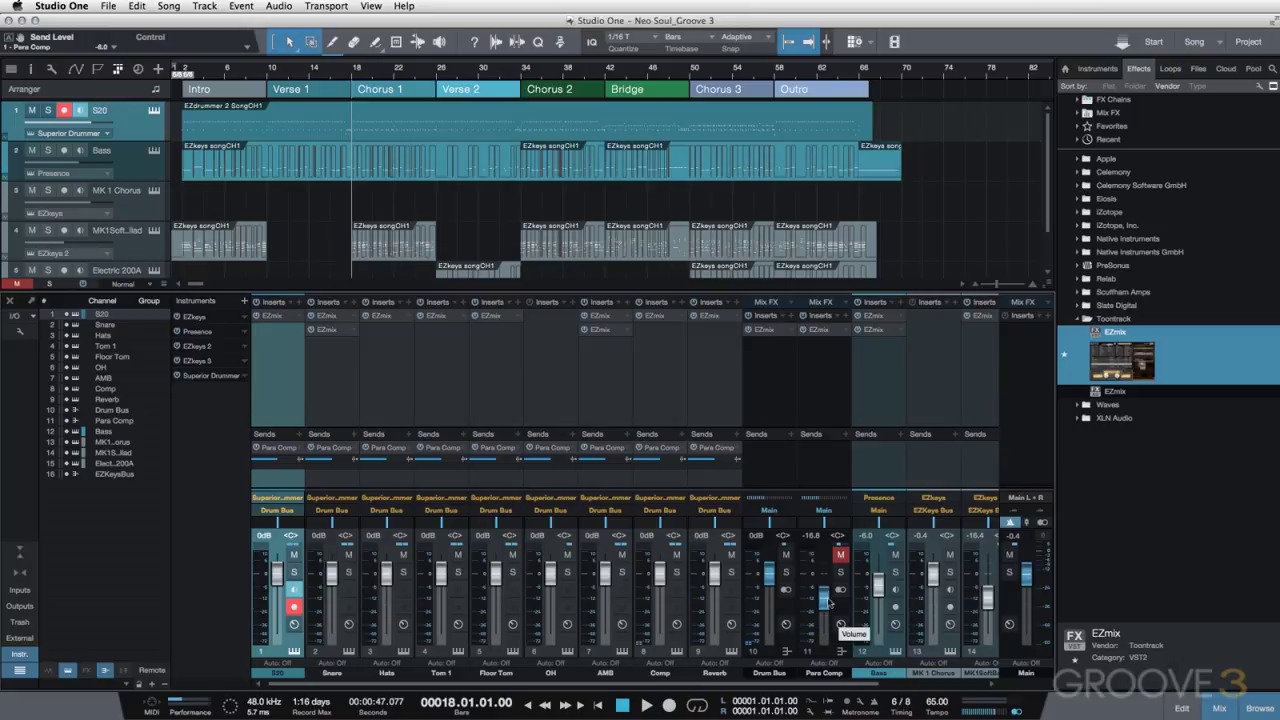
Start playback to hear the mix with Para Comp muted at -16.8 dB.
{"action": "key", "text": "space"}
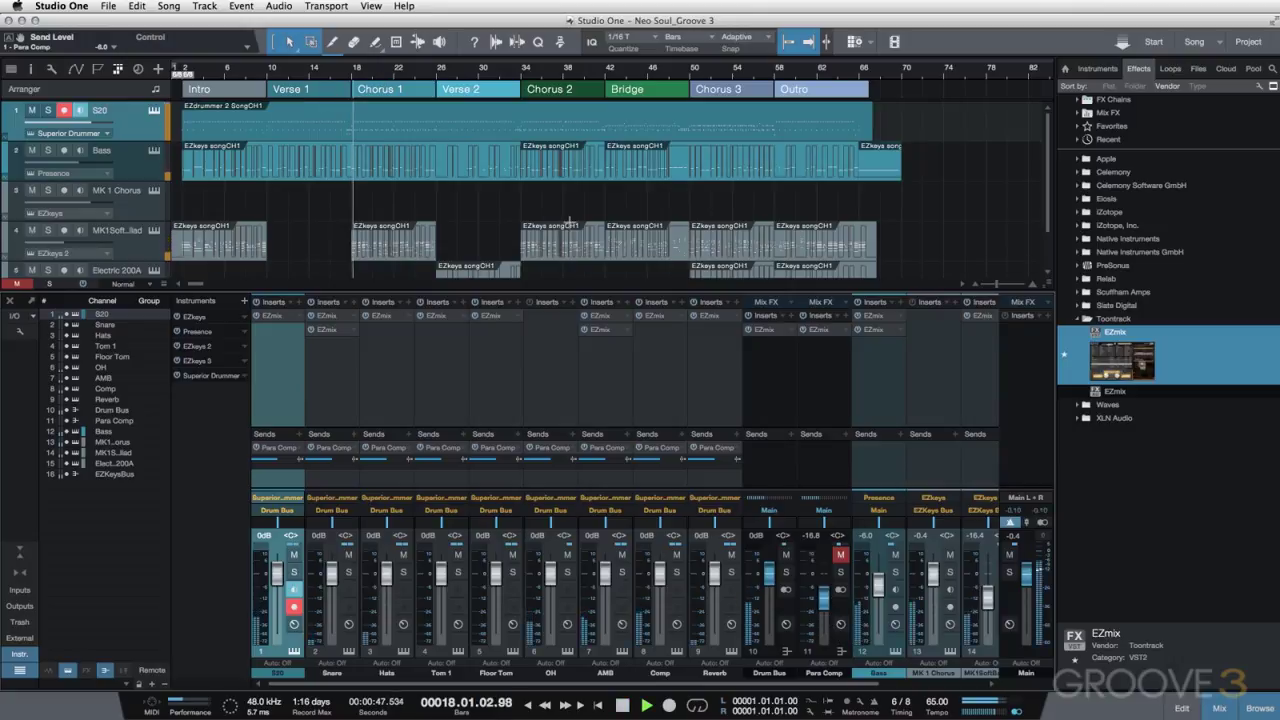